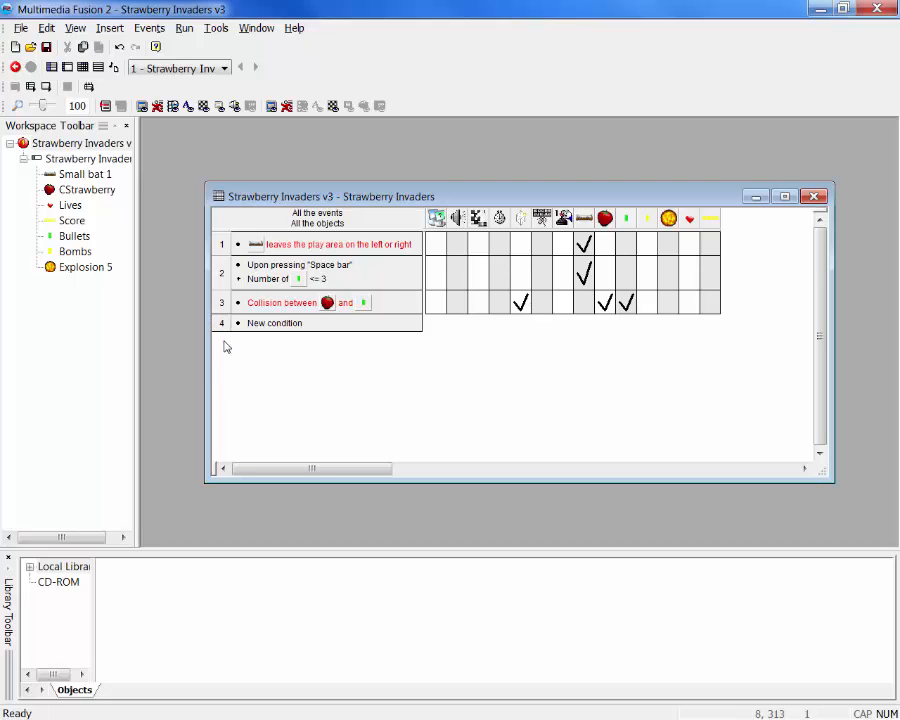
Run the Strawberry Invaders application, test moving the bat and firing bullets at the strawberries, and close the game
click(175, 28)
click(212, 61)
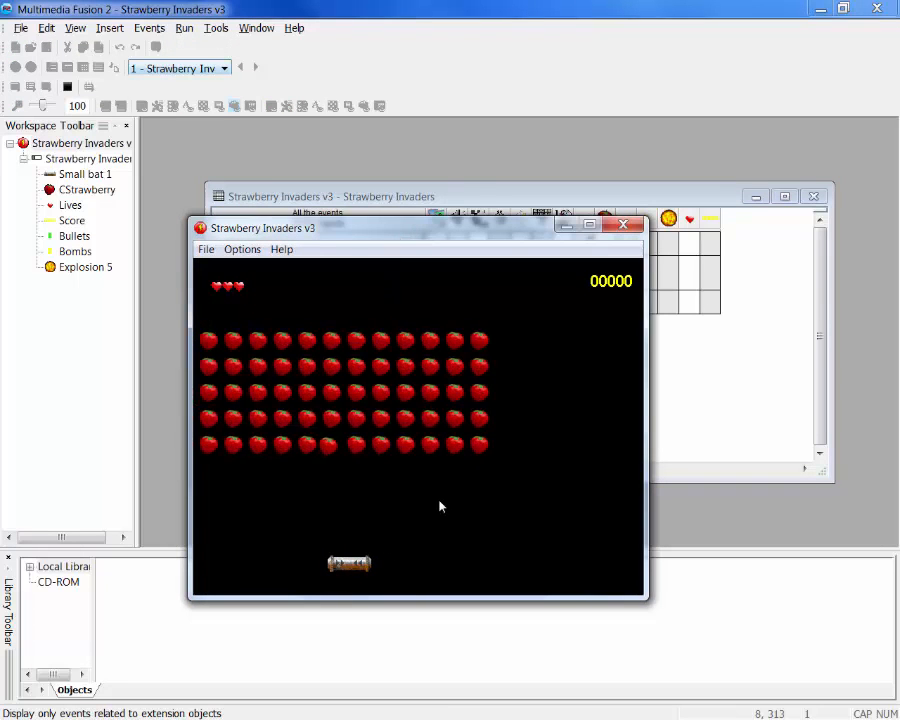
key(space)
key(Left)
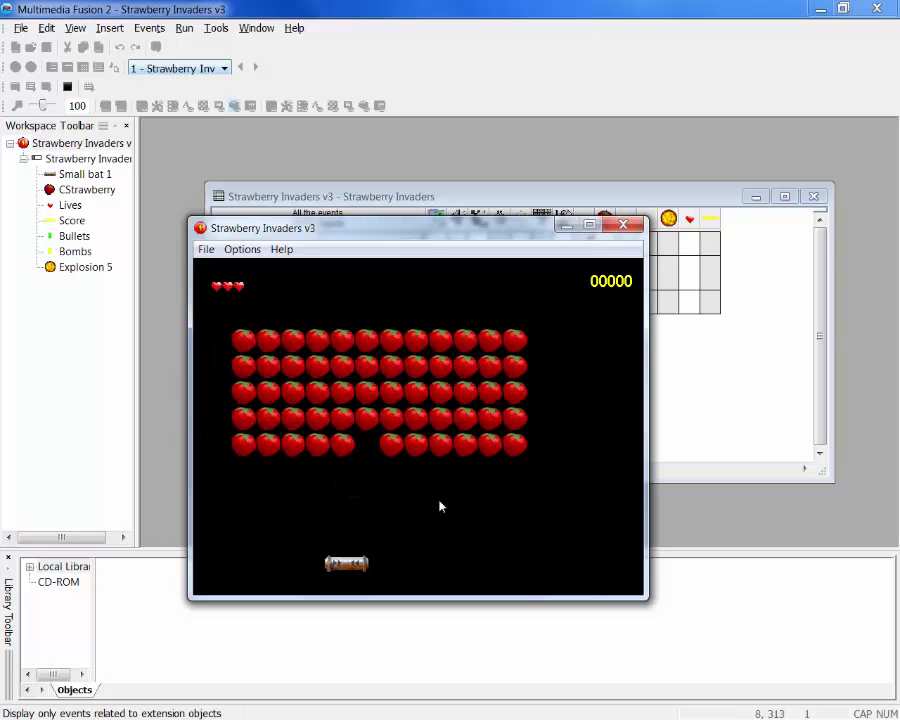
key(space)
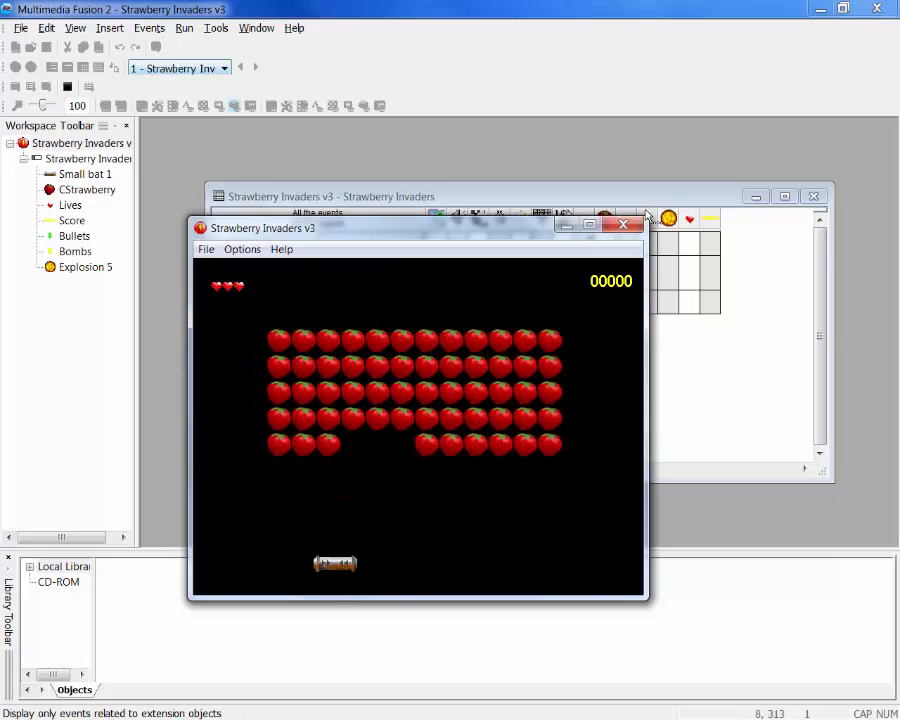
click(628, 227)
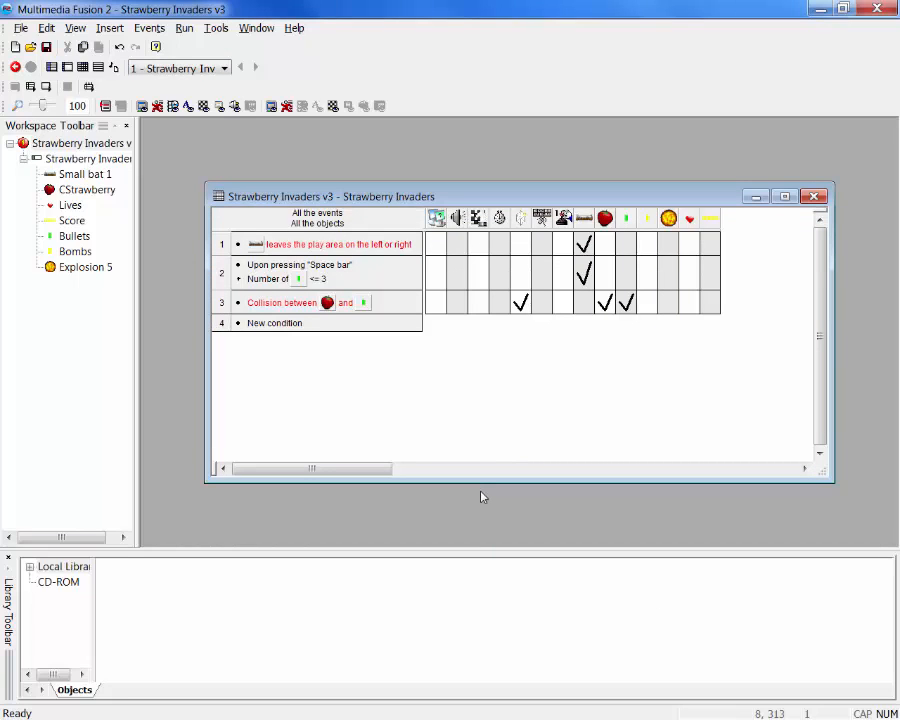
Add a new timer event on line 4 that triggers every 0 seconds and 50/100
right_click(223, 324)
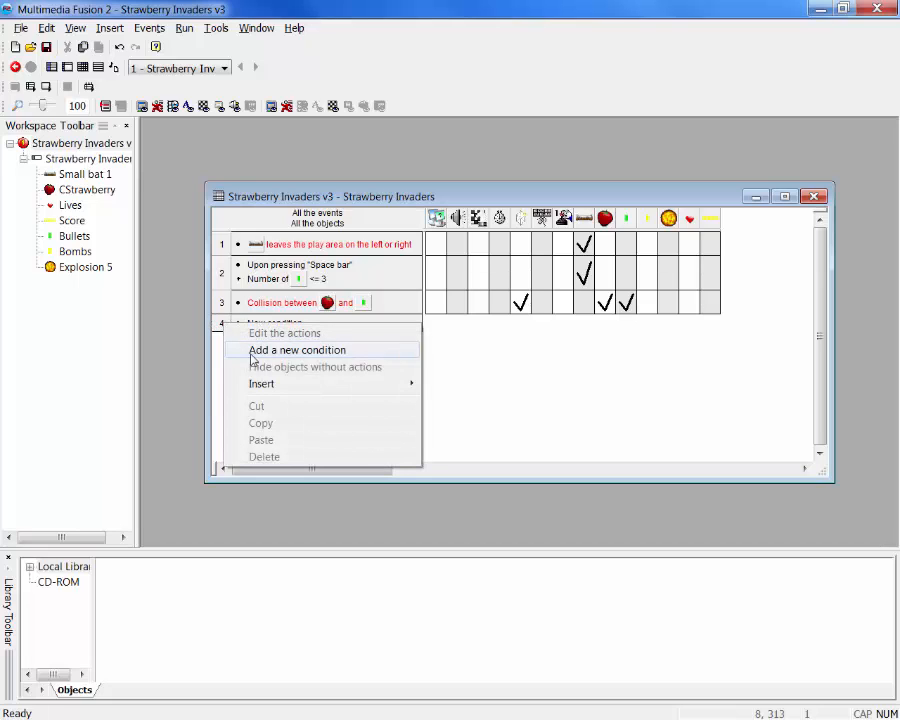
click(254, 352)
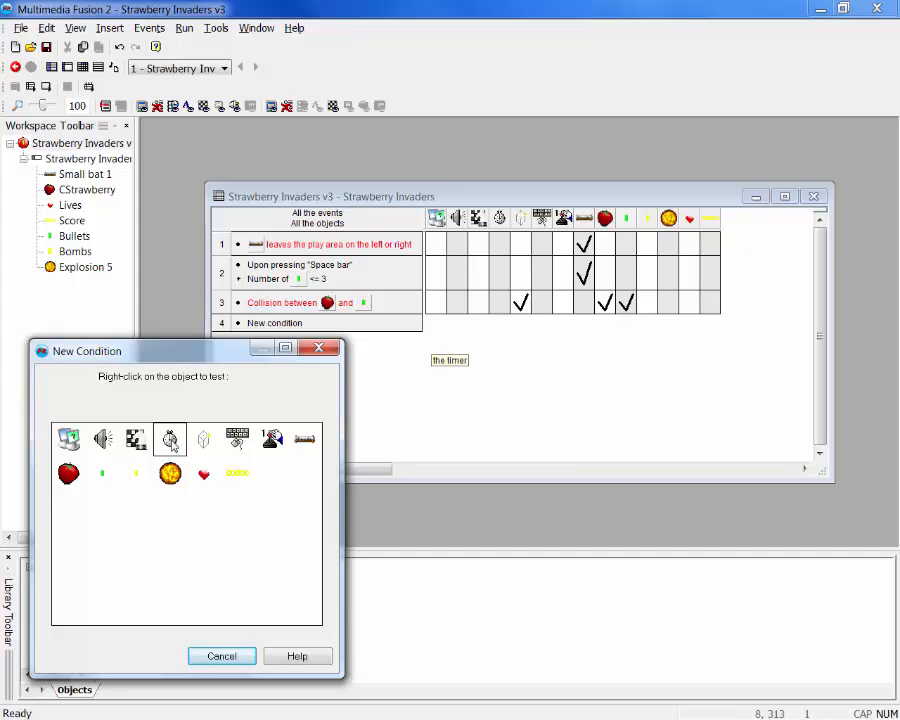
right_click(172, 443)
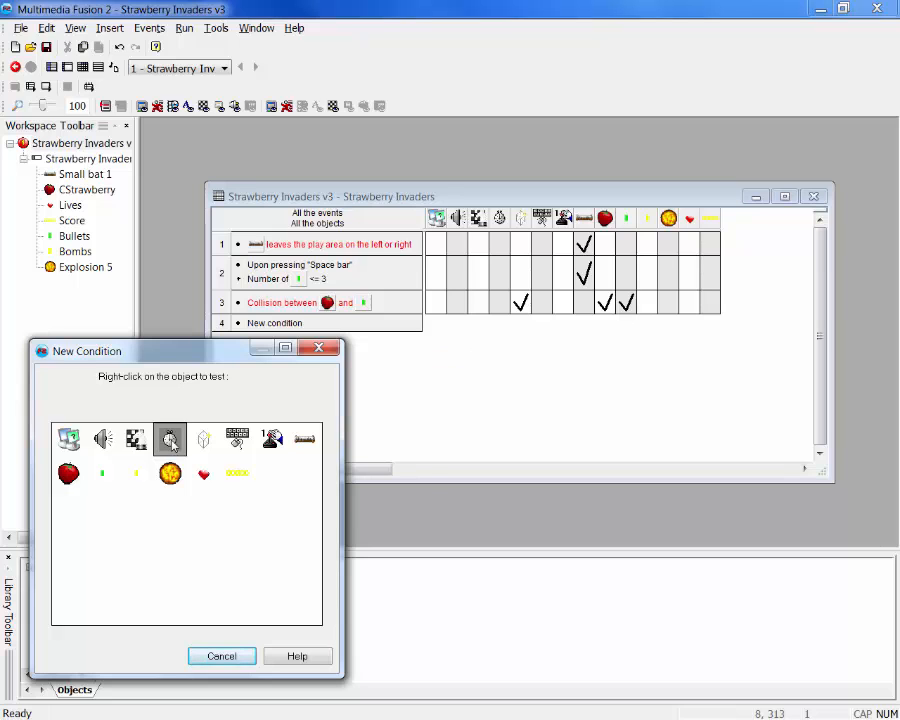
right_click(172, 444)
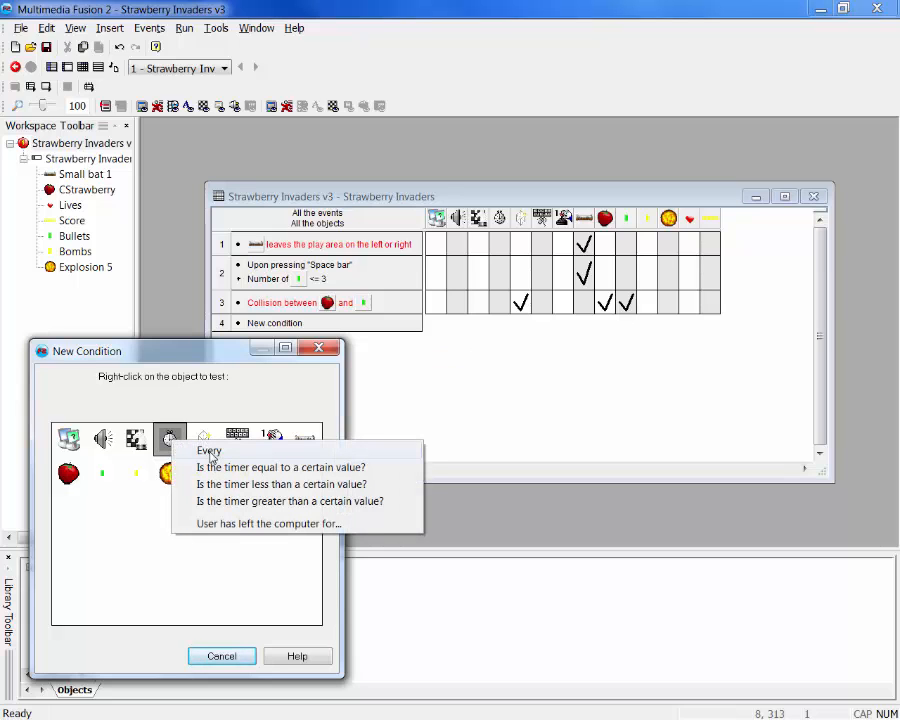
click(211, 458)
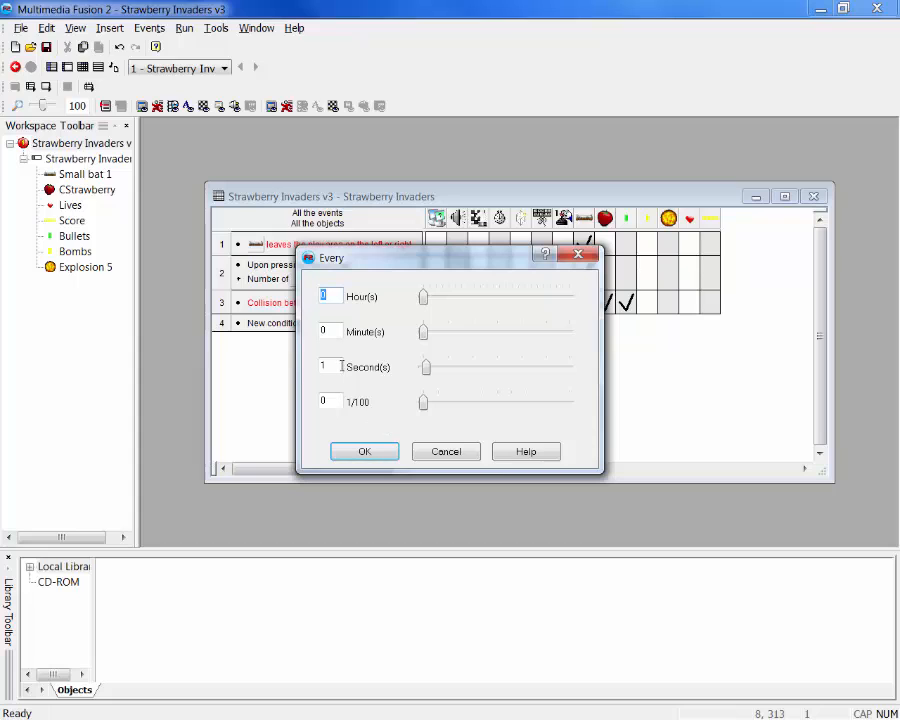
double_click(338, 366)
double_click(325, 400)
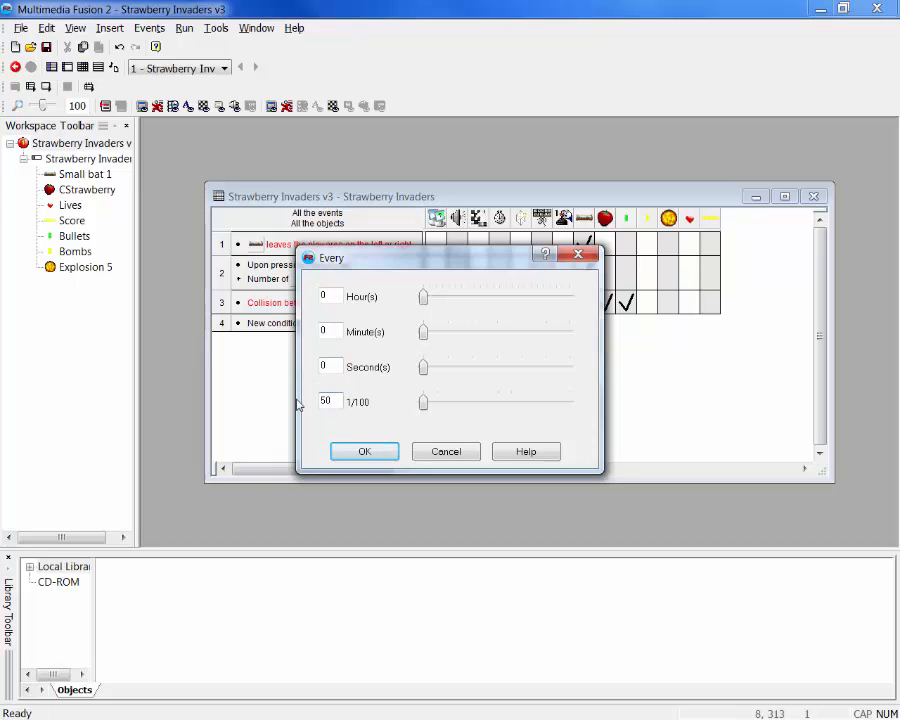
click(364, 452)
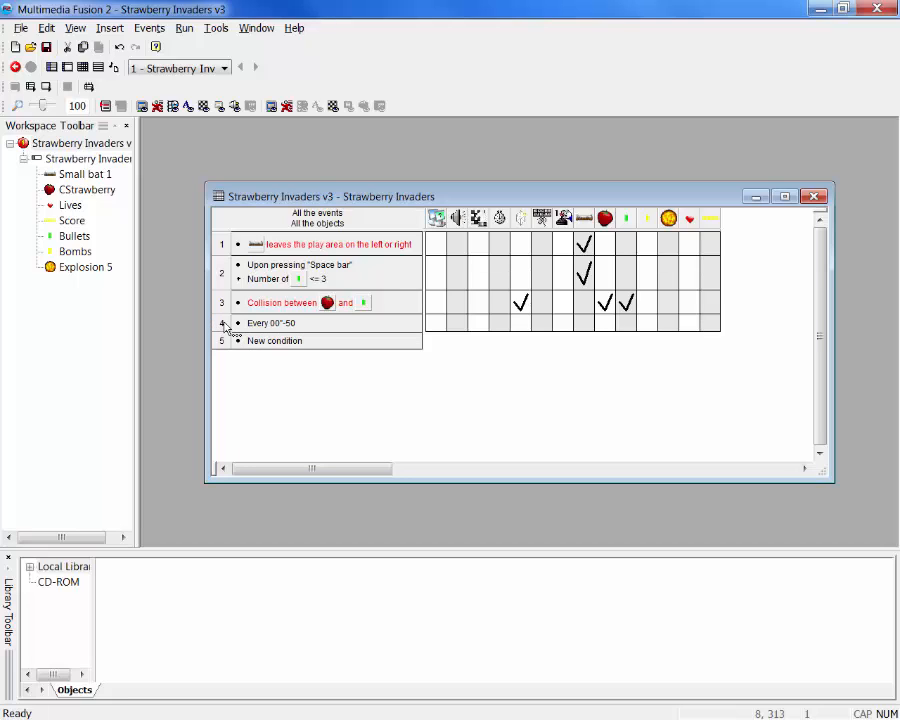
Make CStrawberry launch the Bombs object at speed 100 in direction 24 (straight down) for the Every 00"-50 event
click(605, 325)
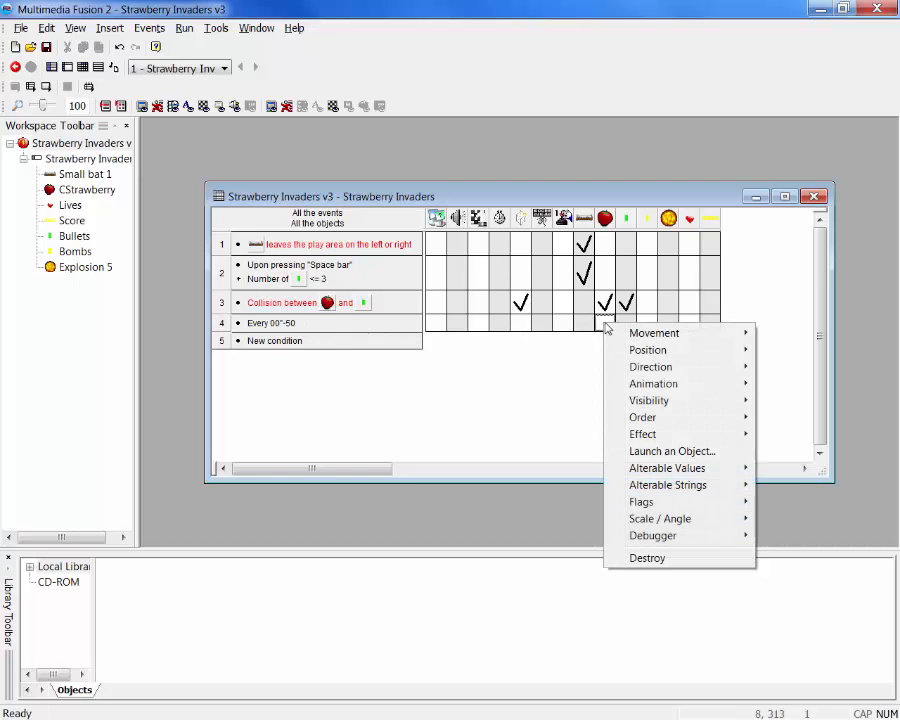
click(659, 453)
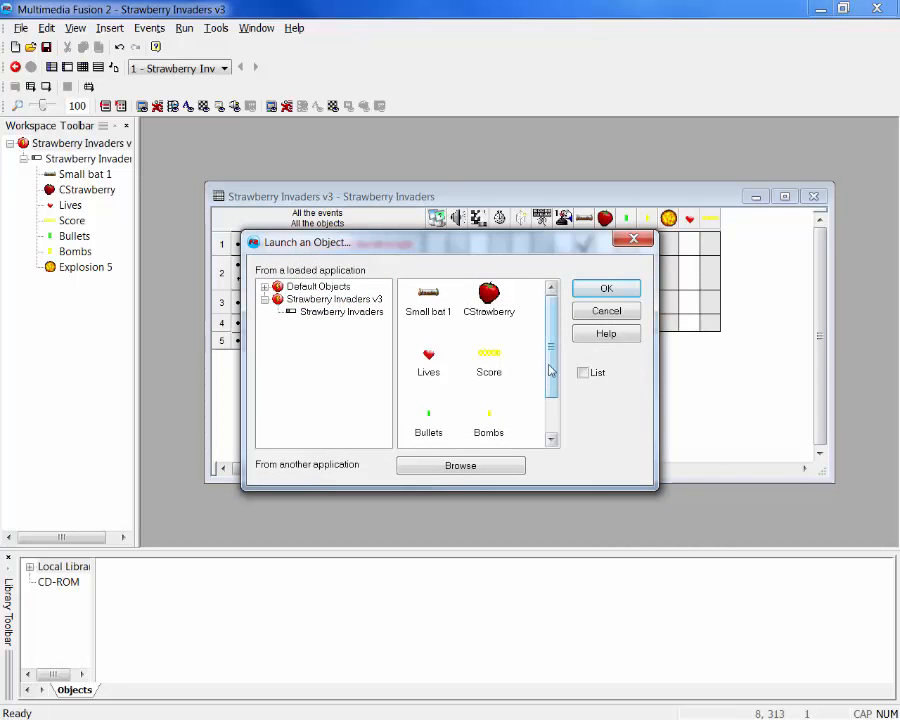
scroll(549, 371, down, 2)
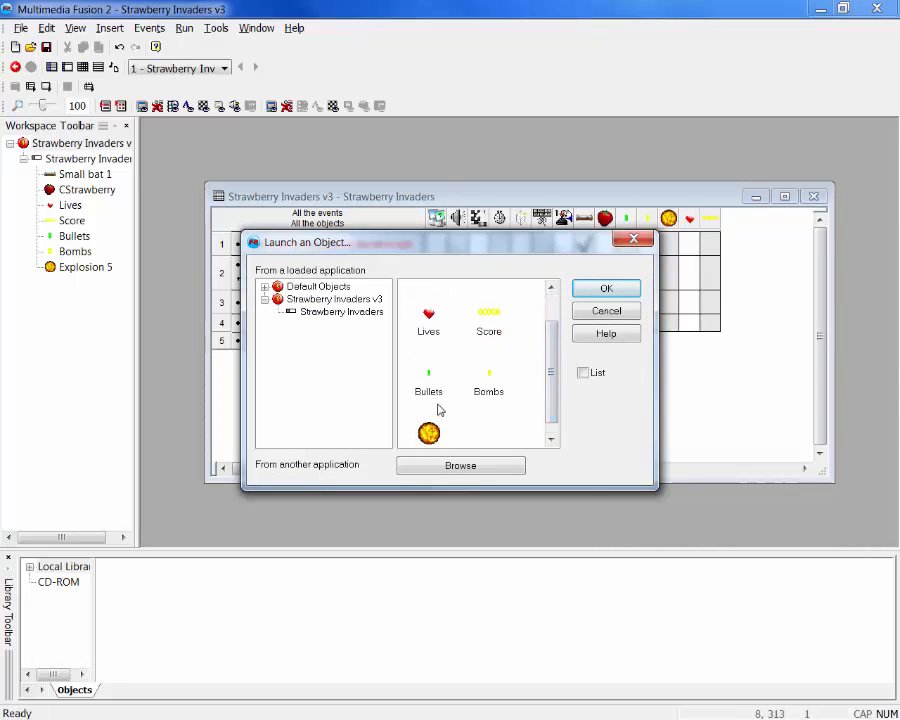
click(491, 394)
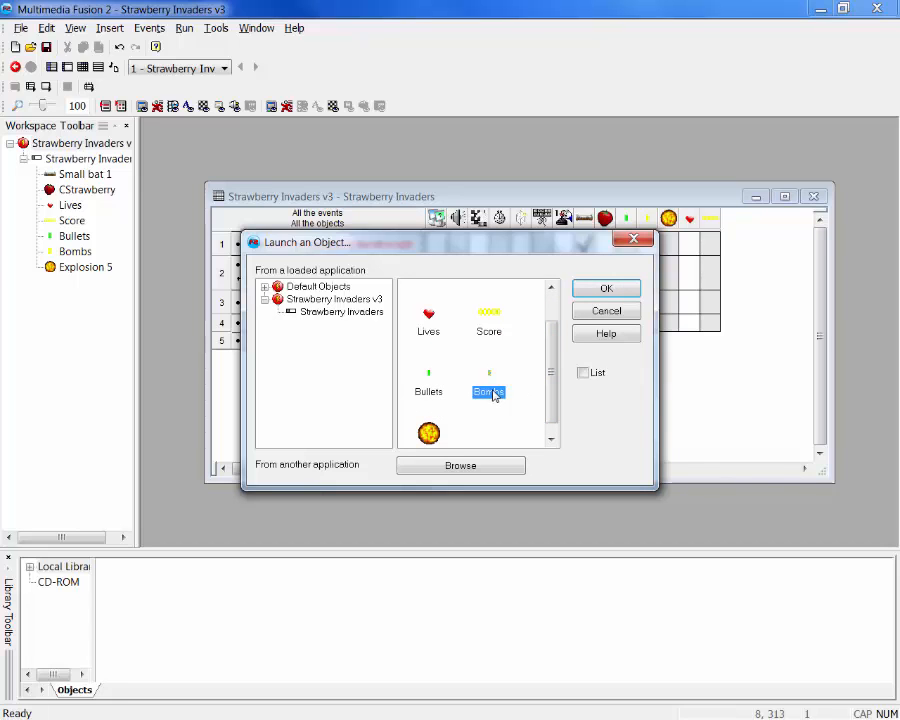
click(609, 289)
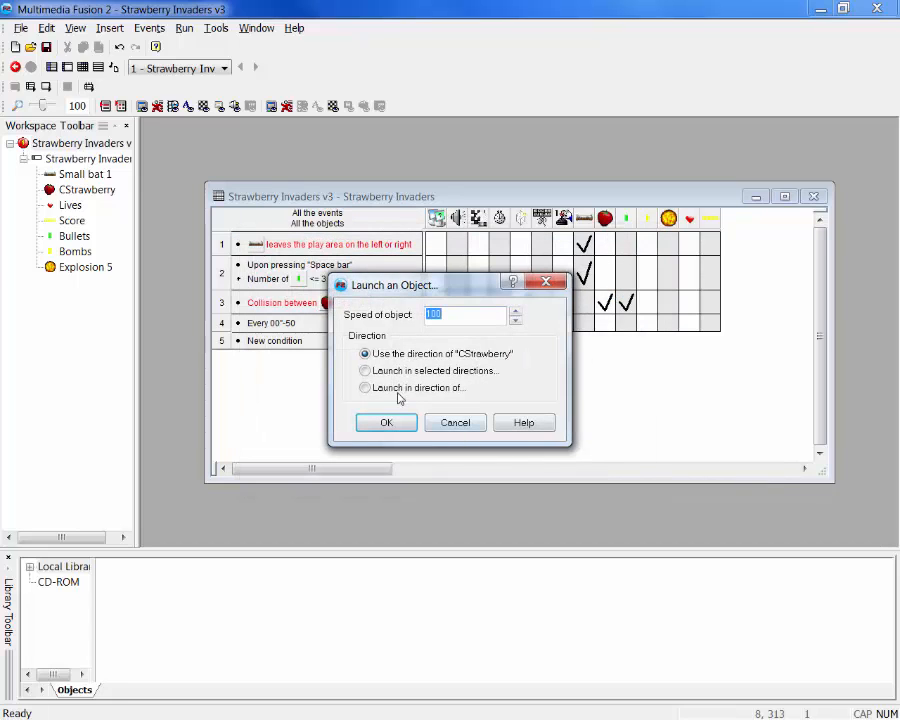
click(372, 373)
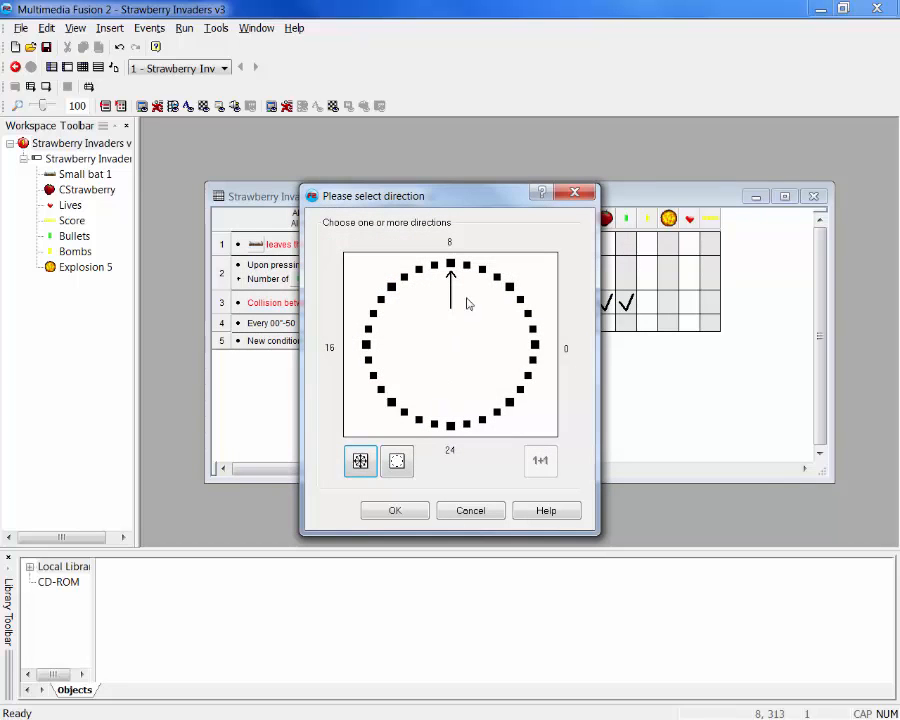
click(451, 266)
click(451, 428)
click(395, 511)
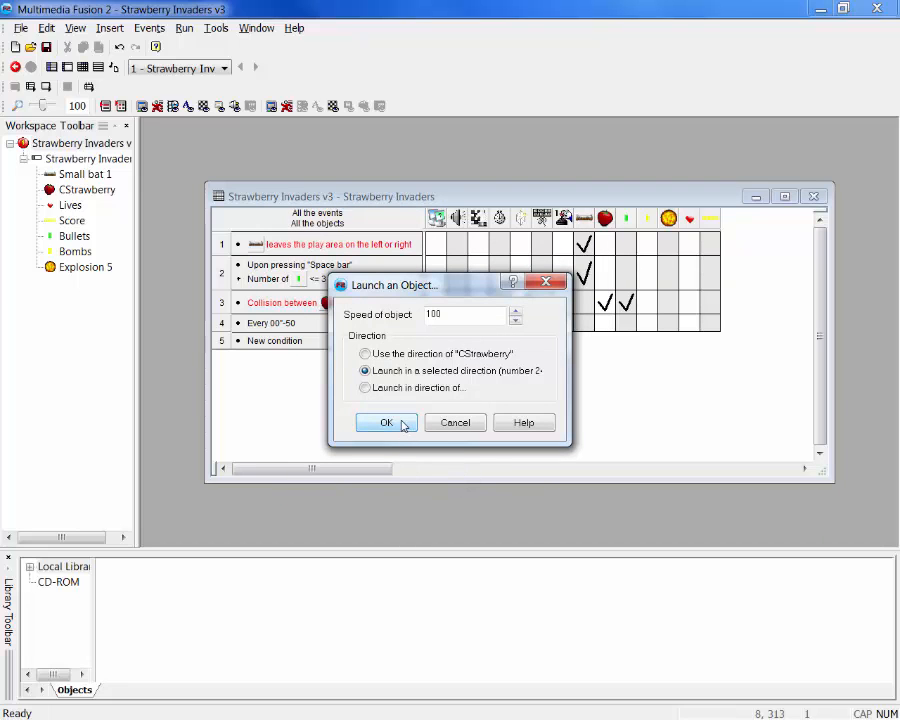
click(401, 423)
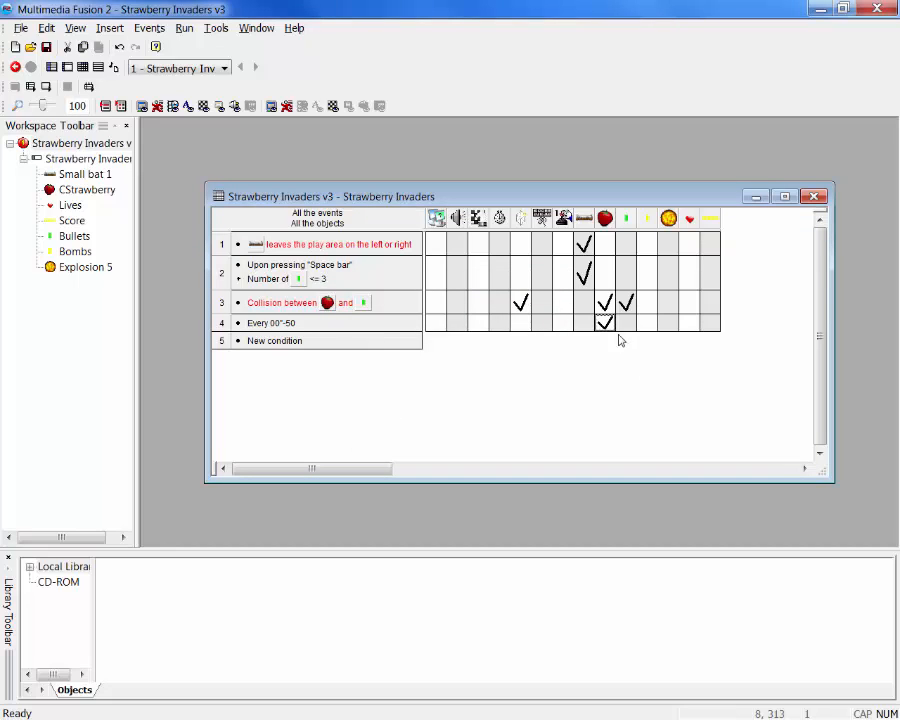
Insert a second condition in event 4 that picks a CStrawberry at random
mouse_move(607, 325)
right_click(240, 327)
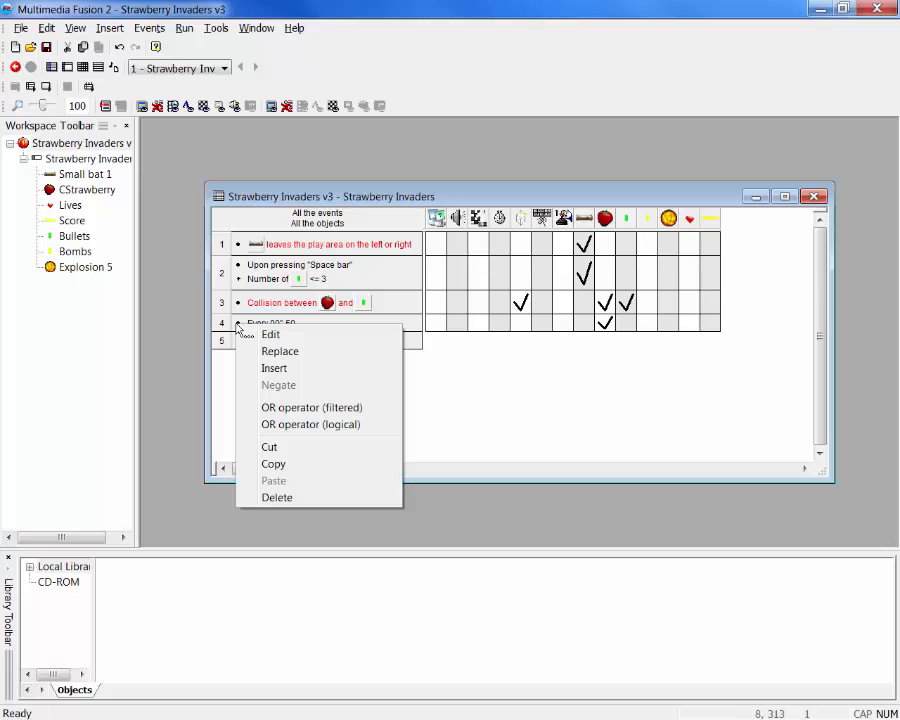
click(272, 369)
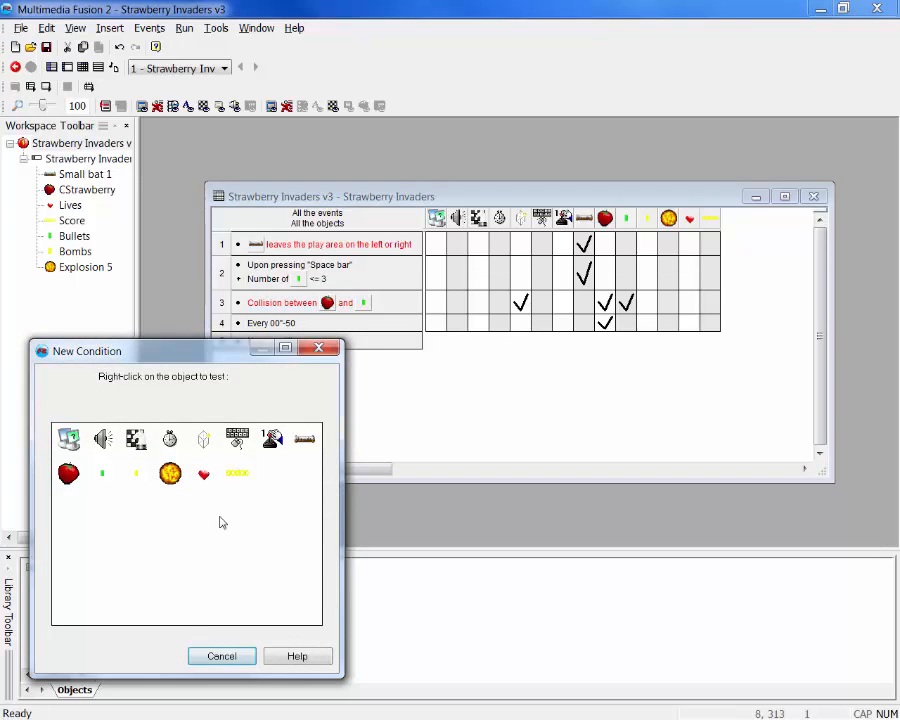
right_click(72, 483)
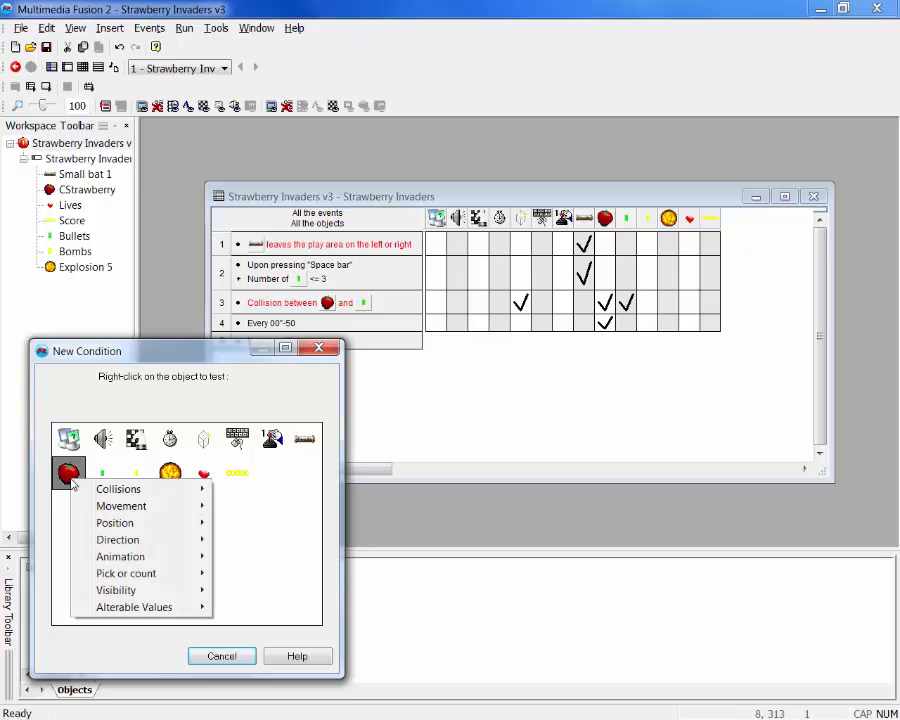
mouse_move(125, 572)
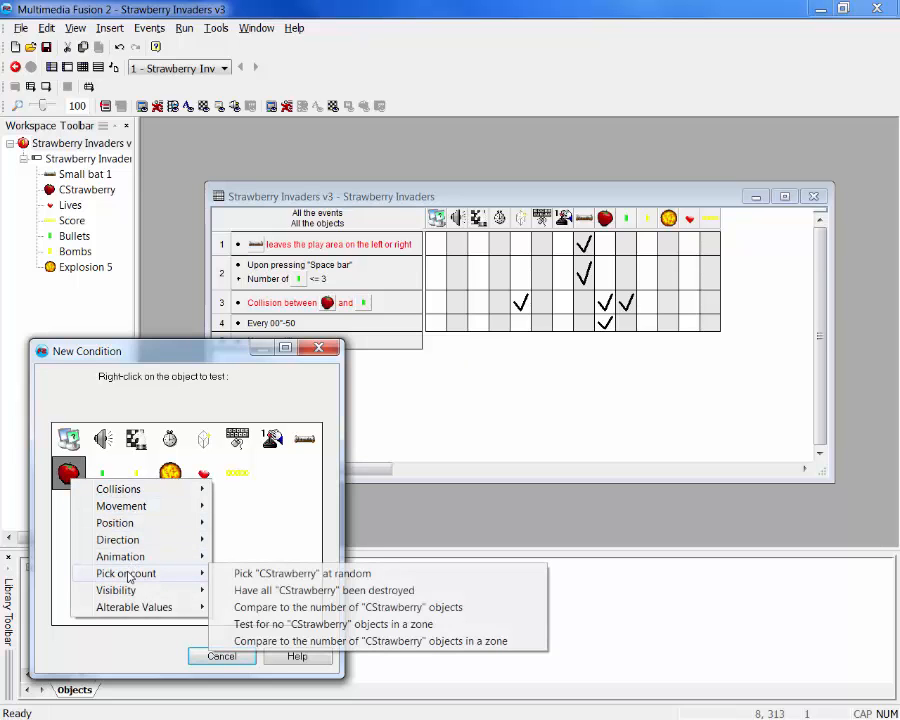
click(273, 574)
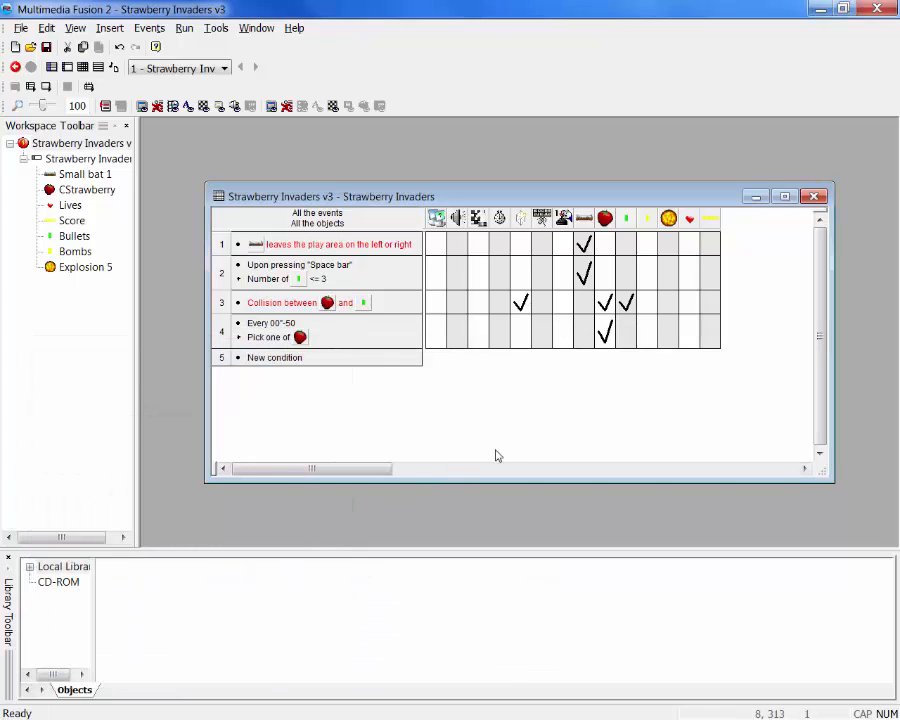
Run the application, steer the bat back and forth to test the falling bombs, and close the game
click(185, 29)
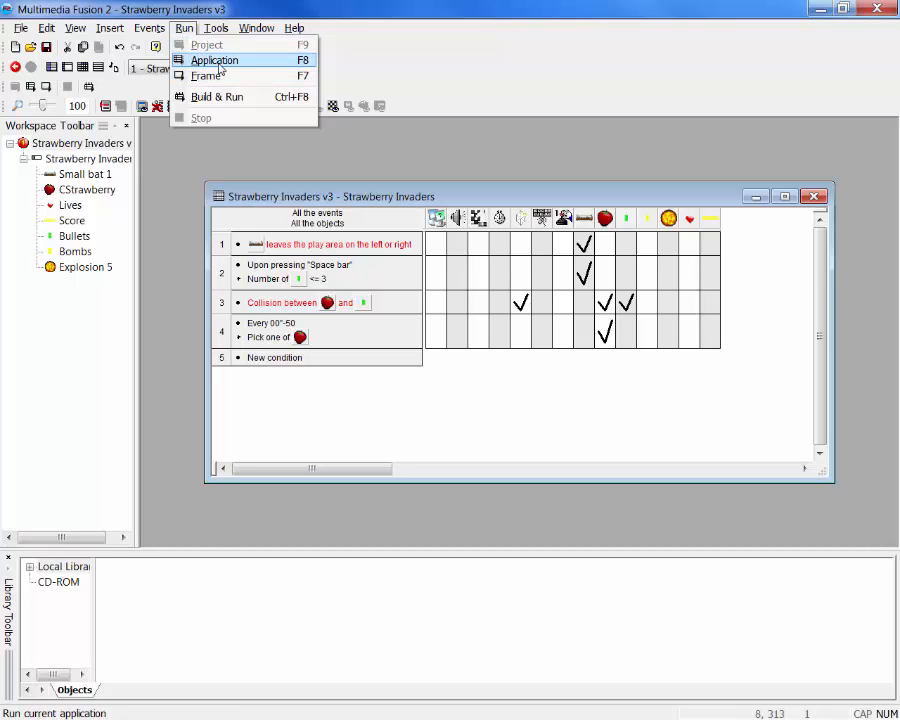
click(219, 64)
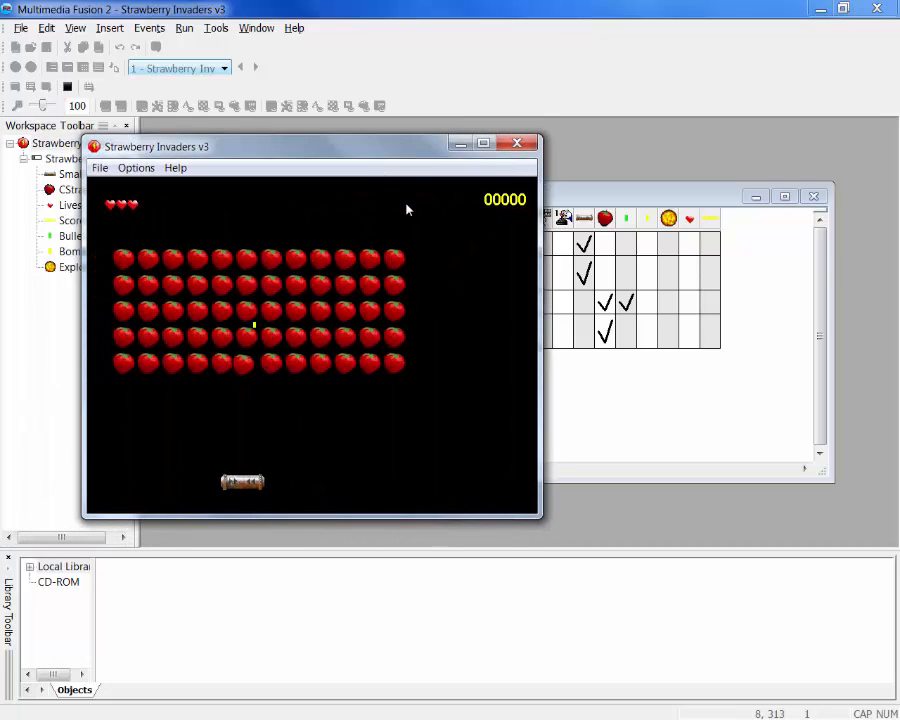
key(Right)
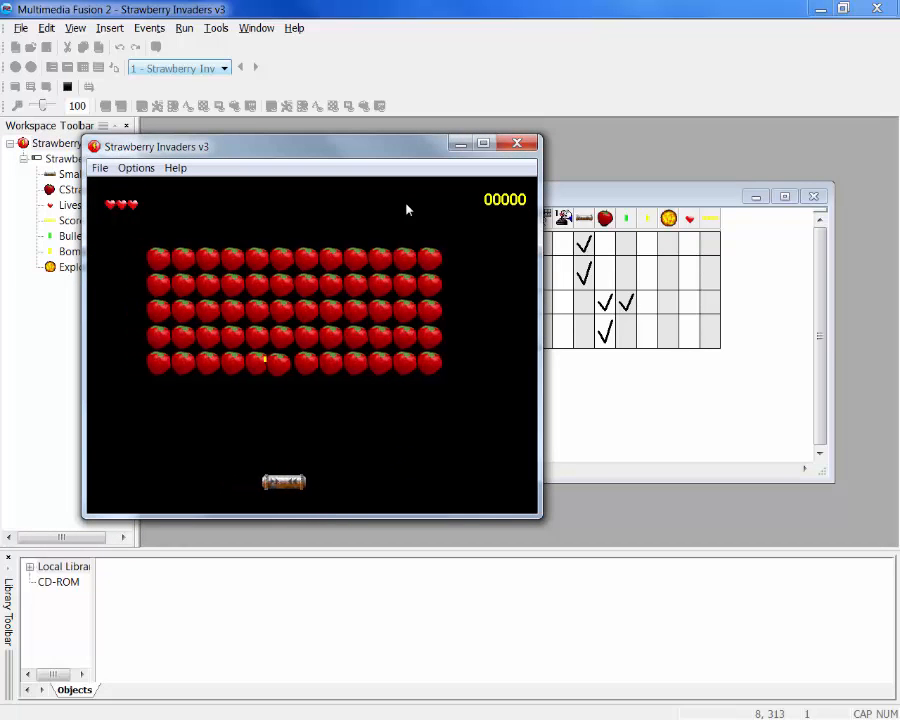
key(Left)
key(Left)
key(Right)
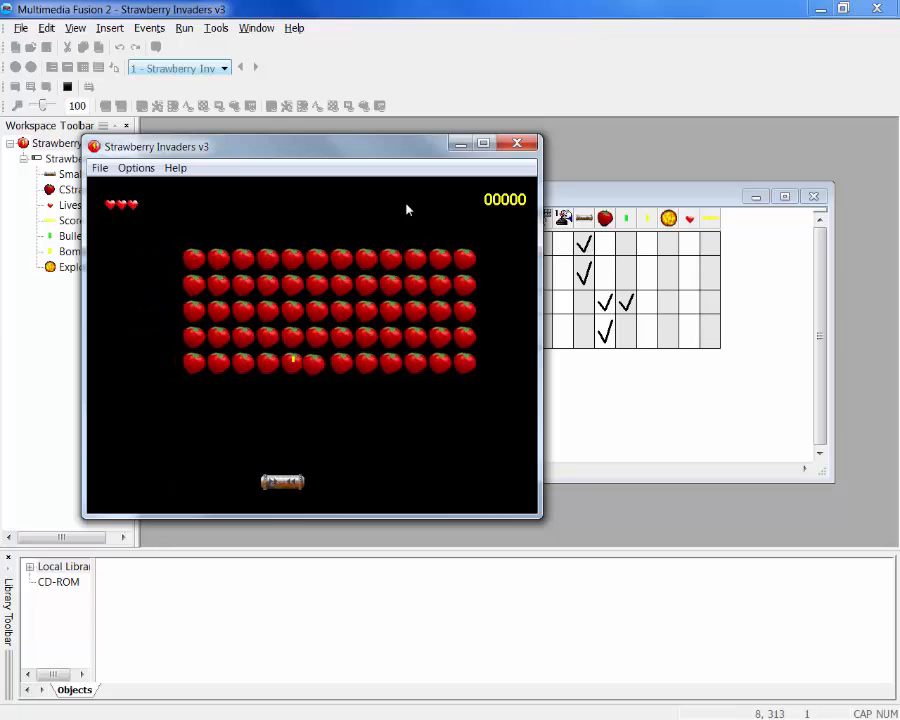
key(Left)
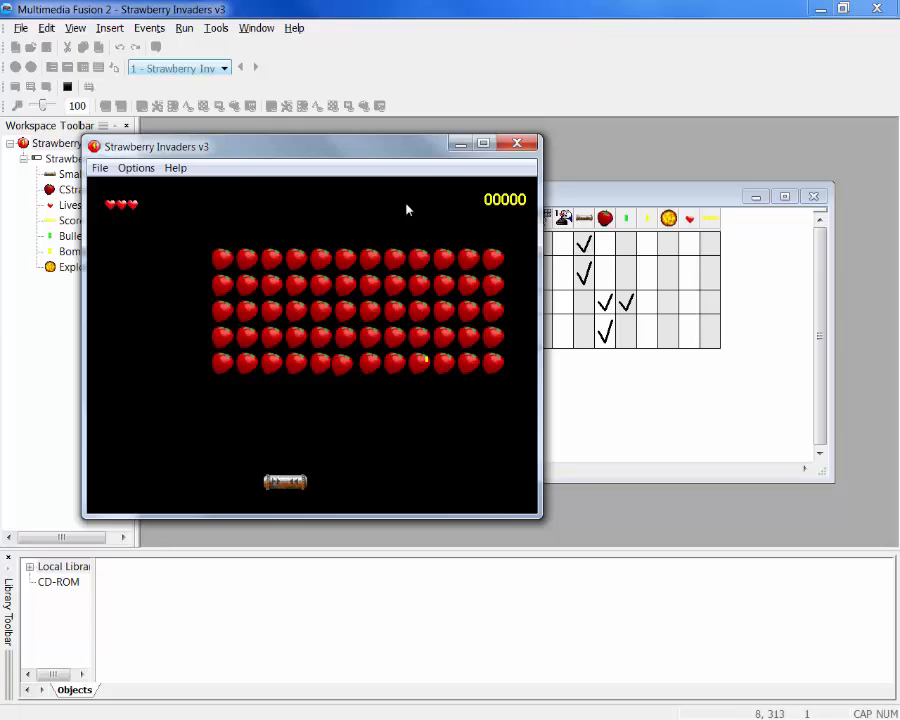
key(Right)
key(Left)
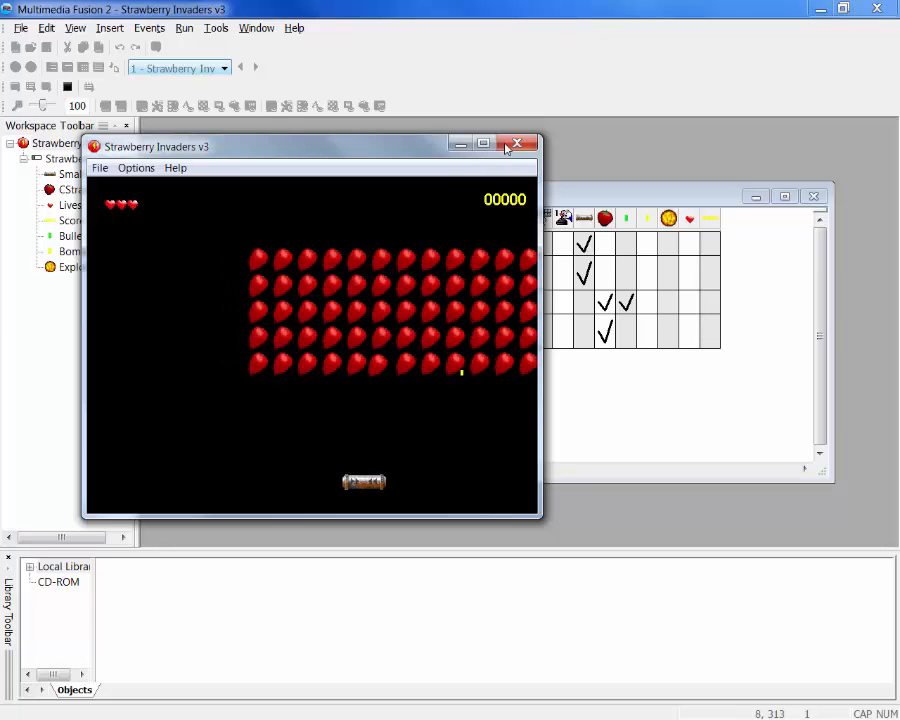
click(516, 146)
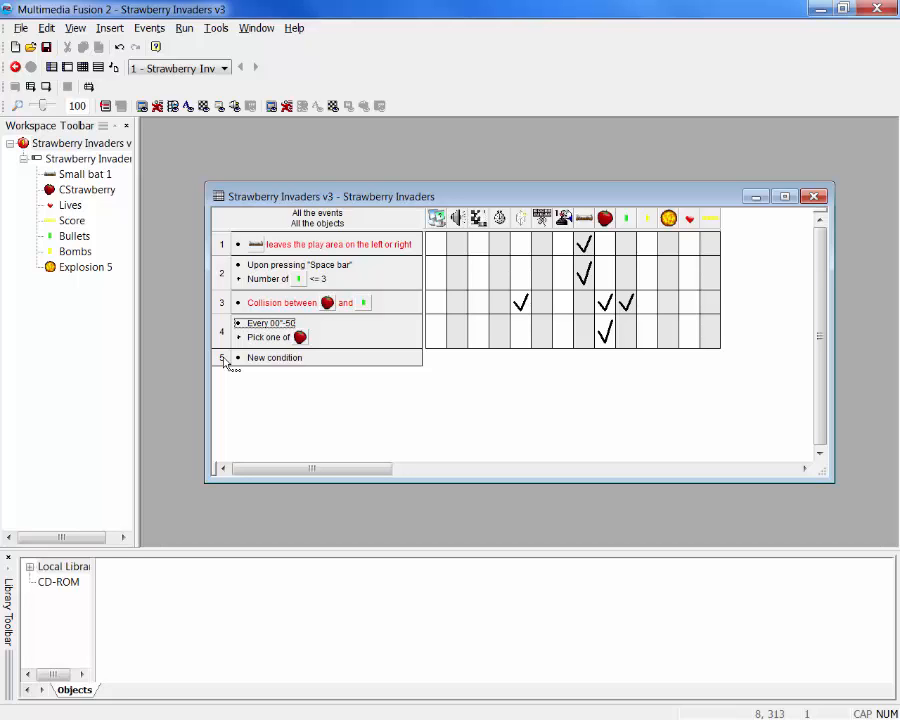
Add a new event on line 5 that tests for a collision between the Bombs object and Small bat 1
right_click(224, 359)
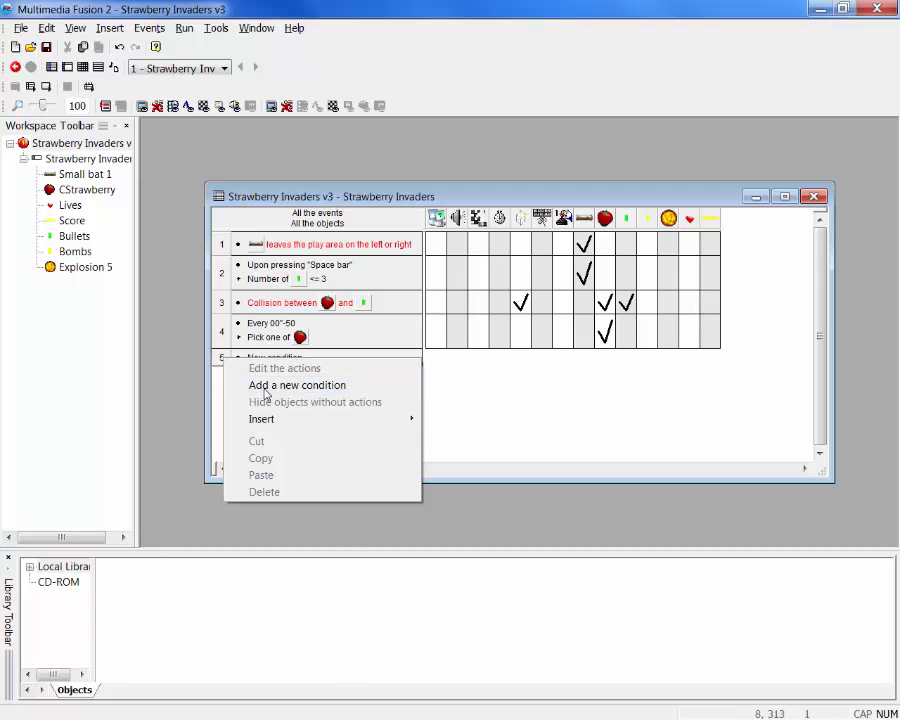
click(263, 386)
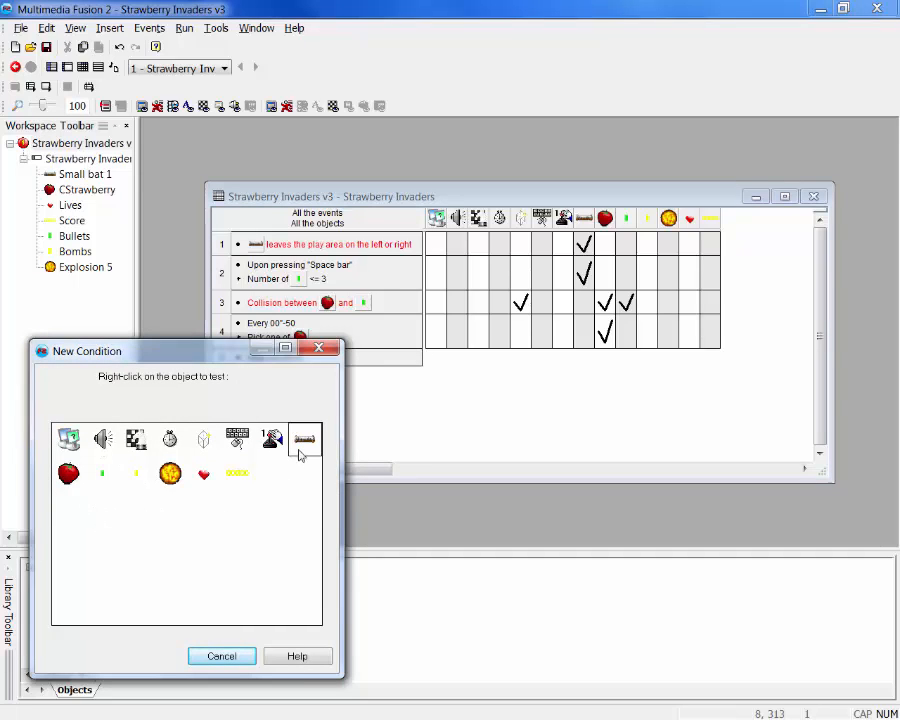
right_click(136, 481)
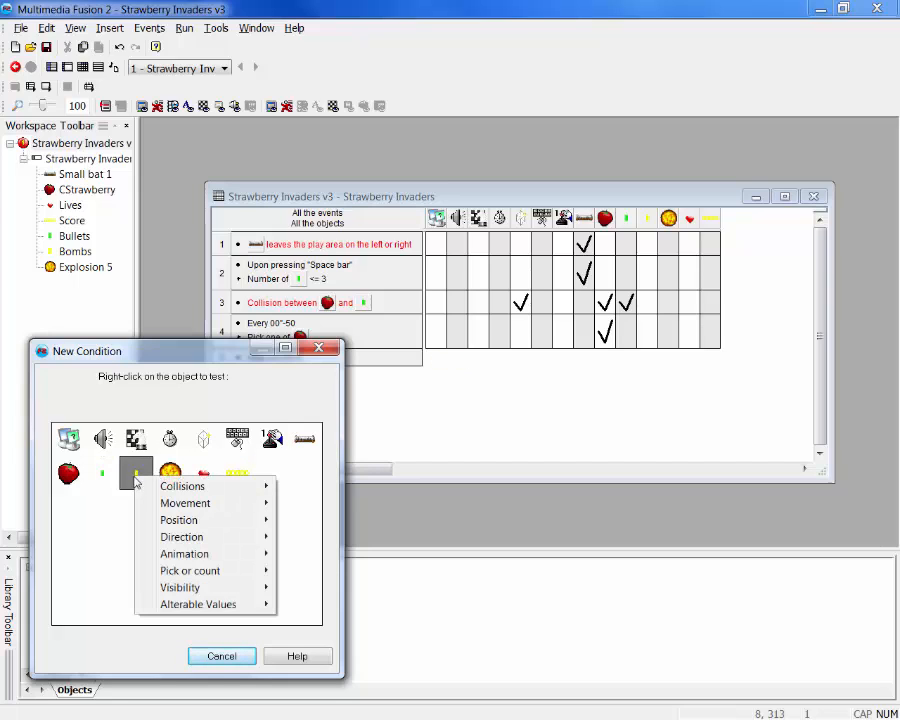
mouse_move(182, 488)
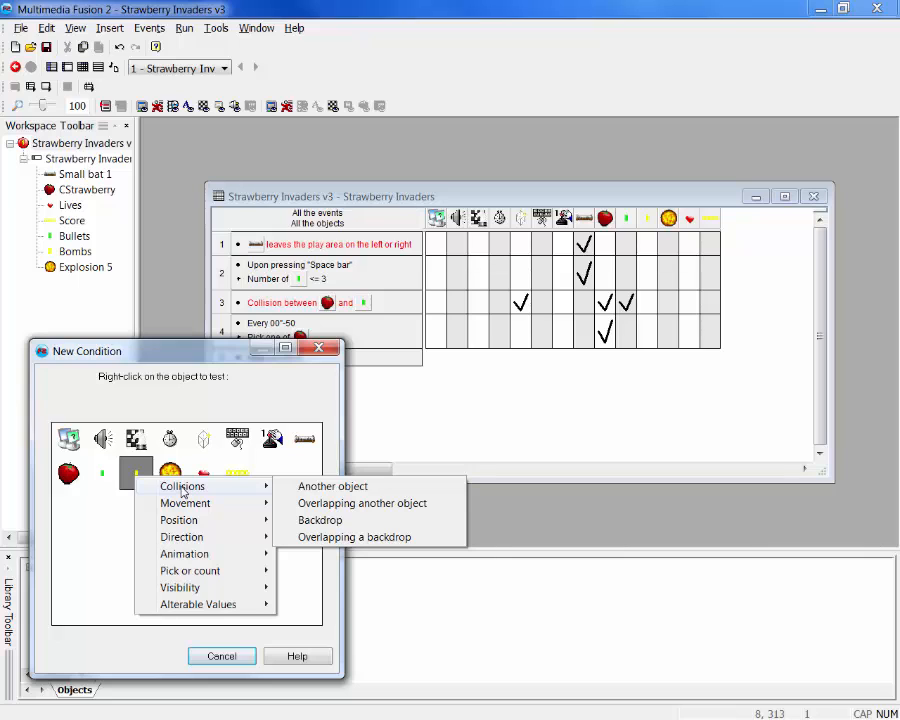
click(316, 487)
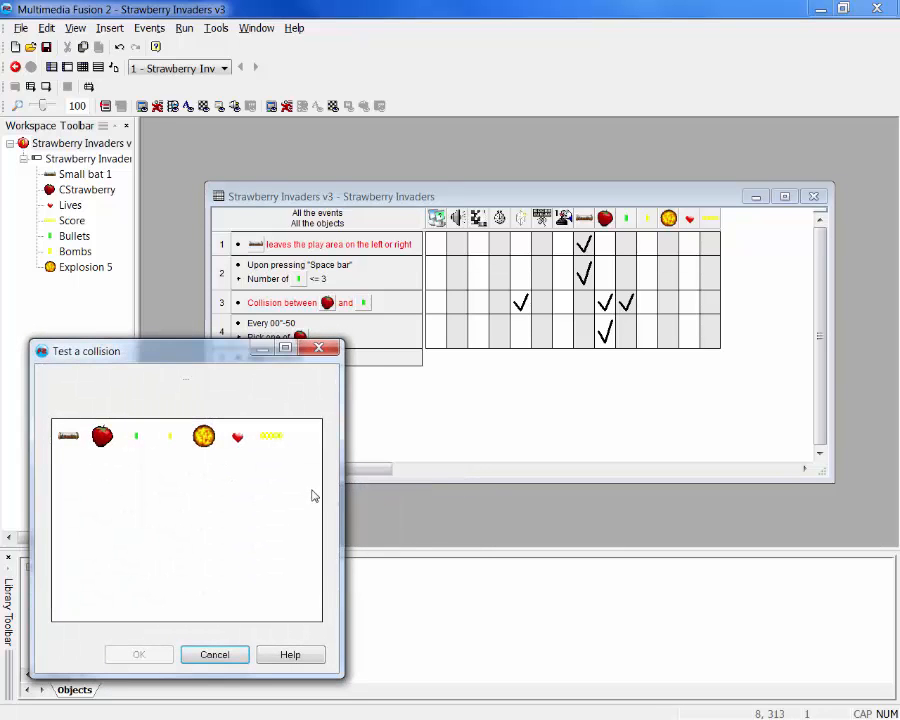
click(72, 440)
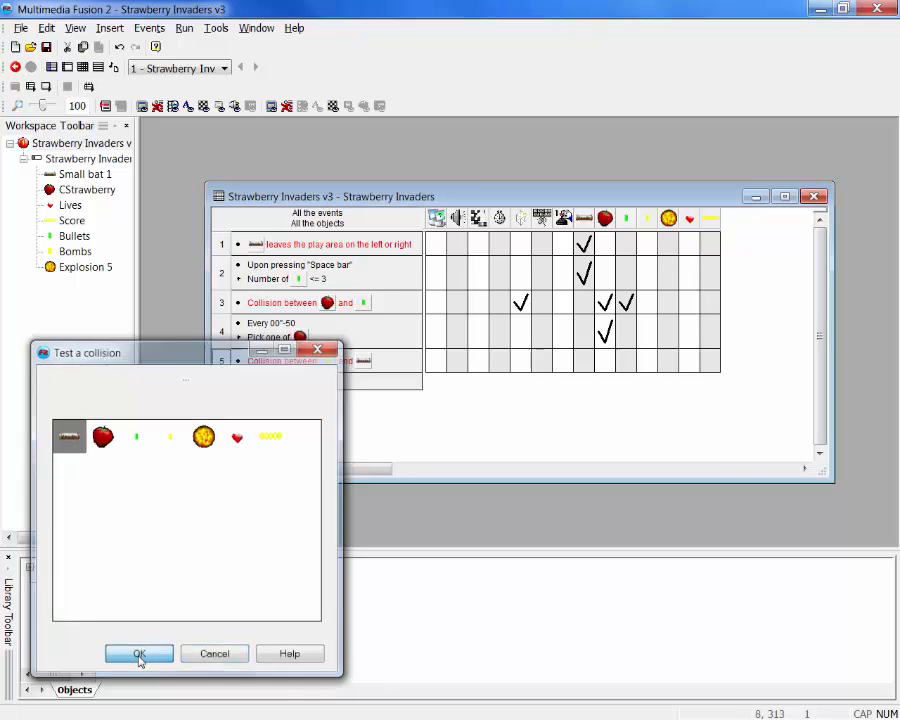
click(139, 656)
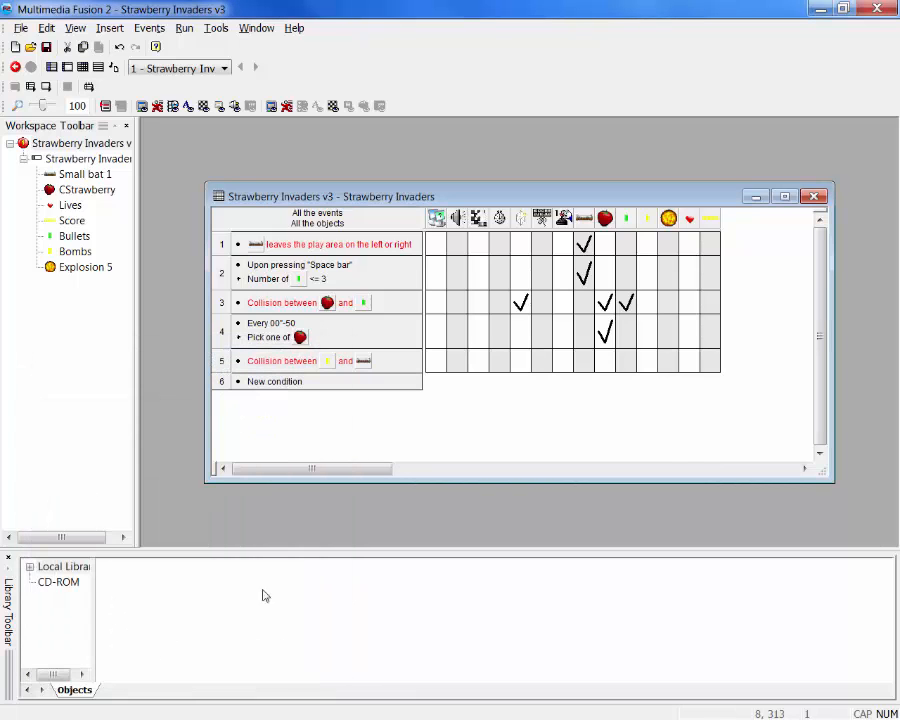
In the bomb and bat collision event, create Explosion 5 at 0, 0 relative to Bombs and destroy the Bombs object
right_click(522, 367)
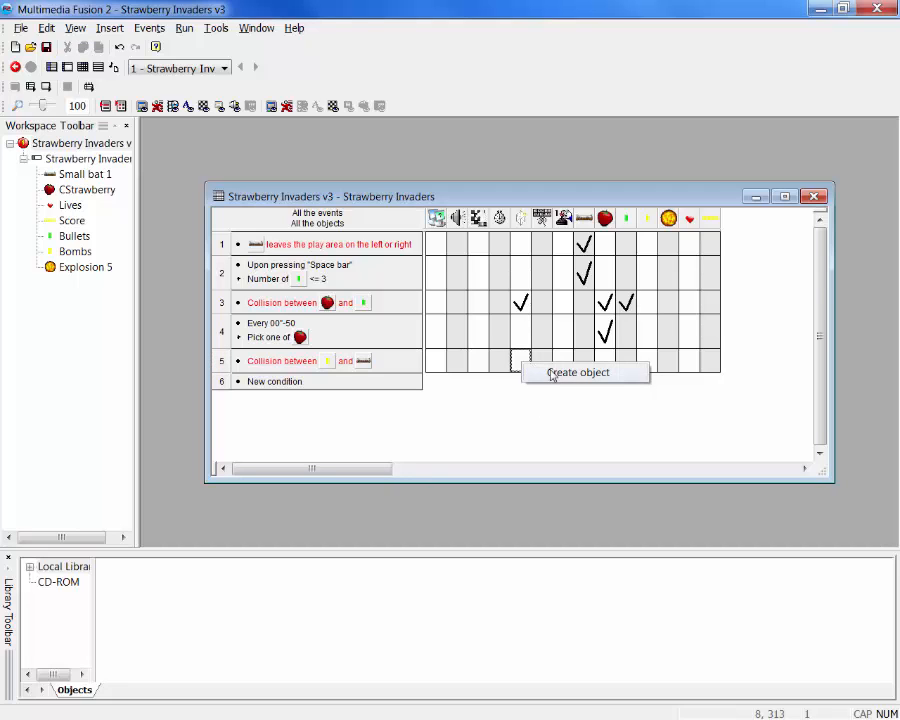
click(550, 372)
drag(556, 362, 554, 424)
click(429, 421)
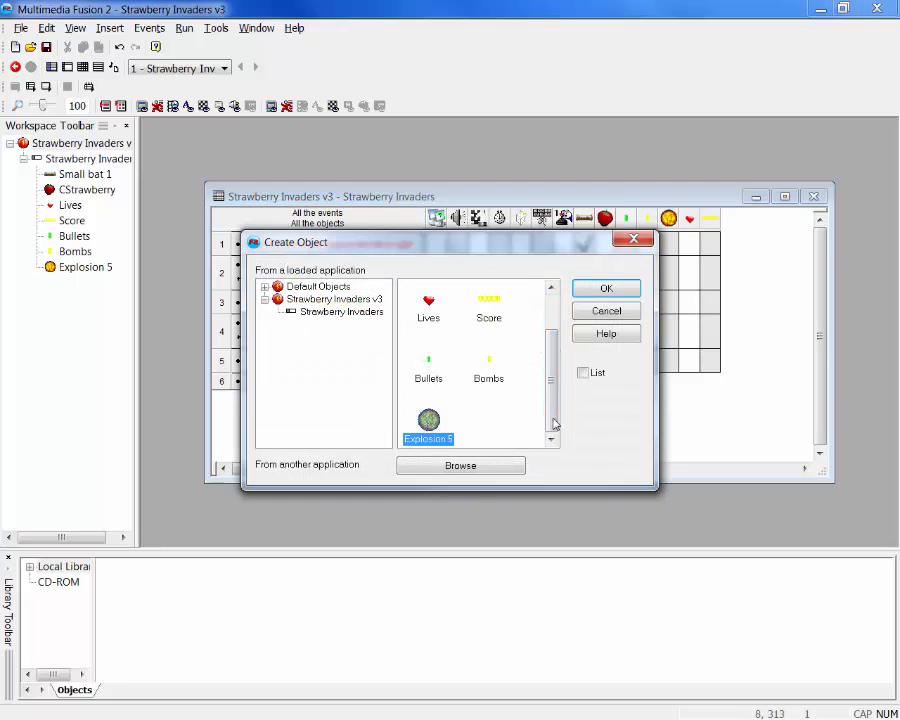
click(590, 292)
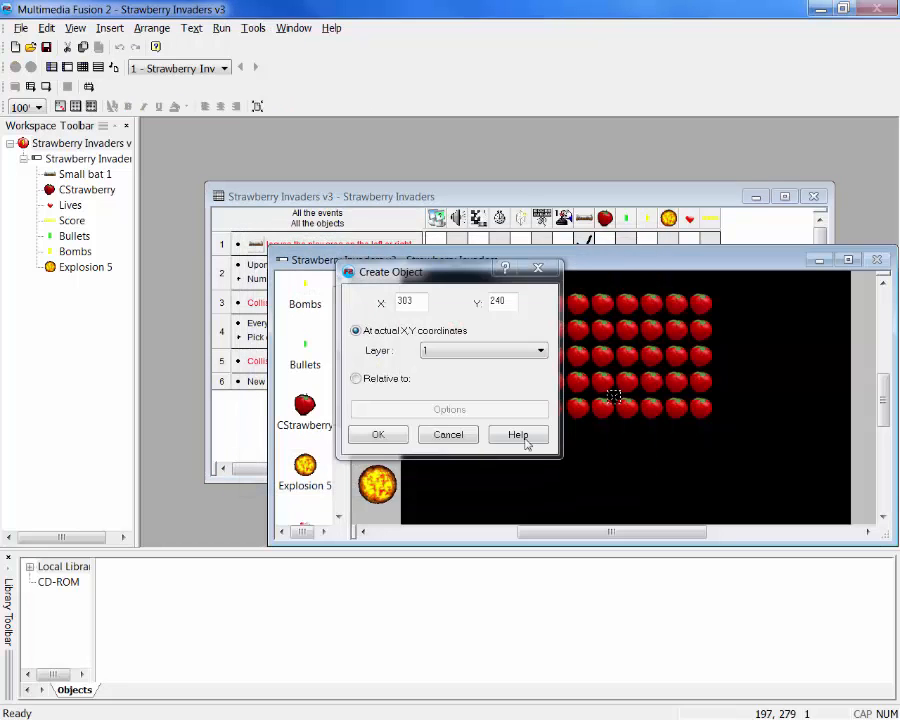
click(371, 382)
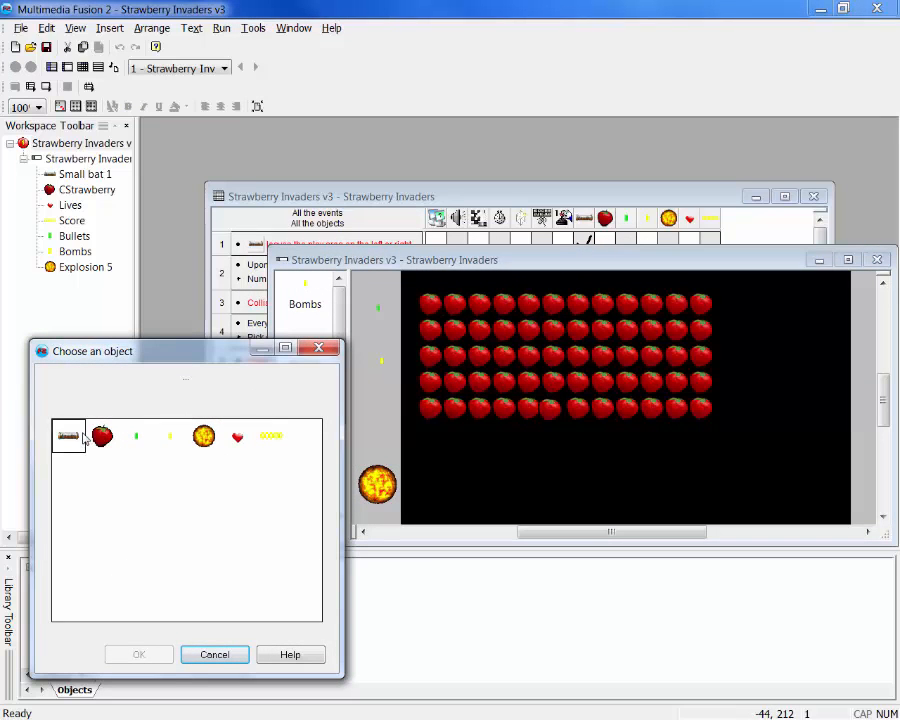
click(172, 440)
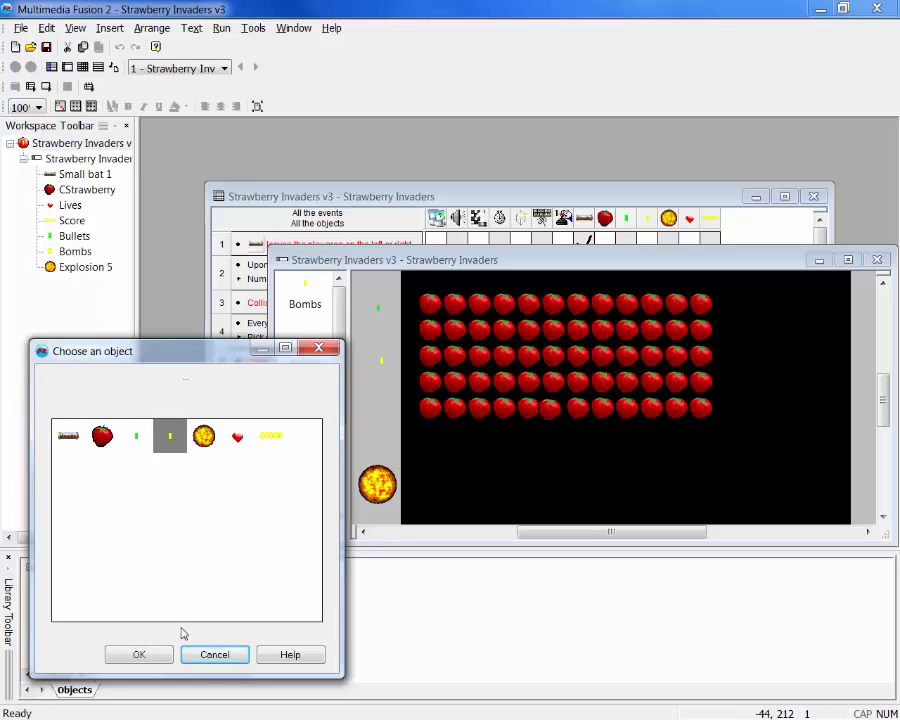
click(145, 657)
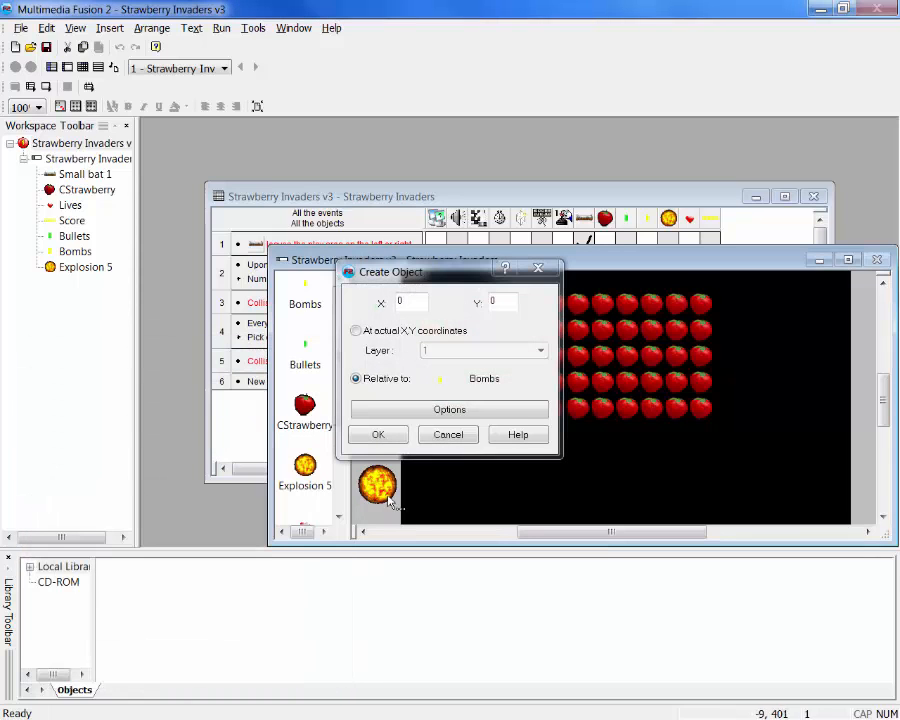
click(377, 436)
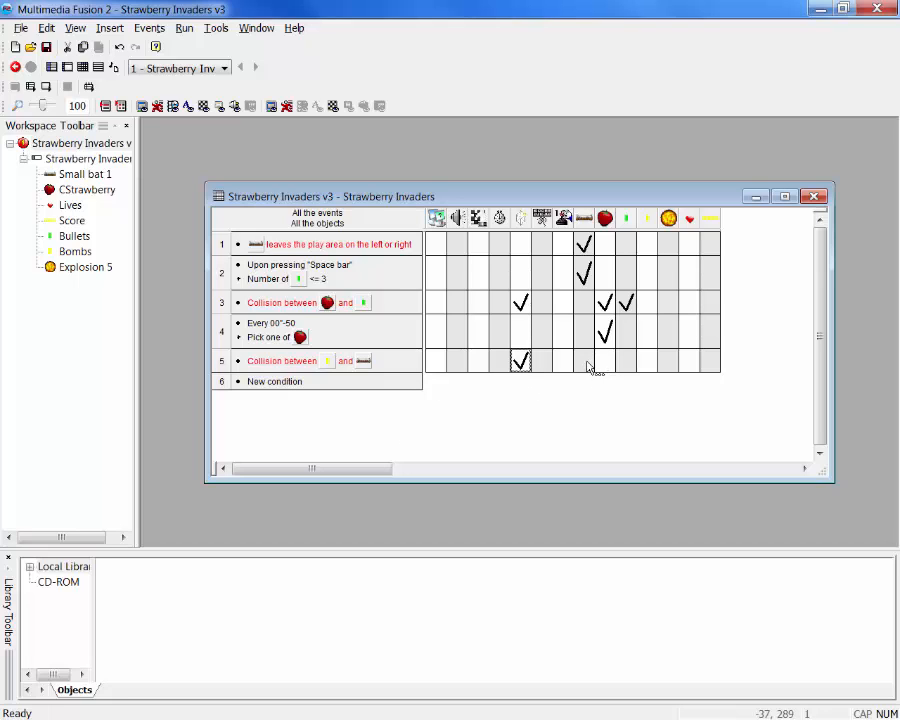
right_click(646, 366)
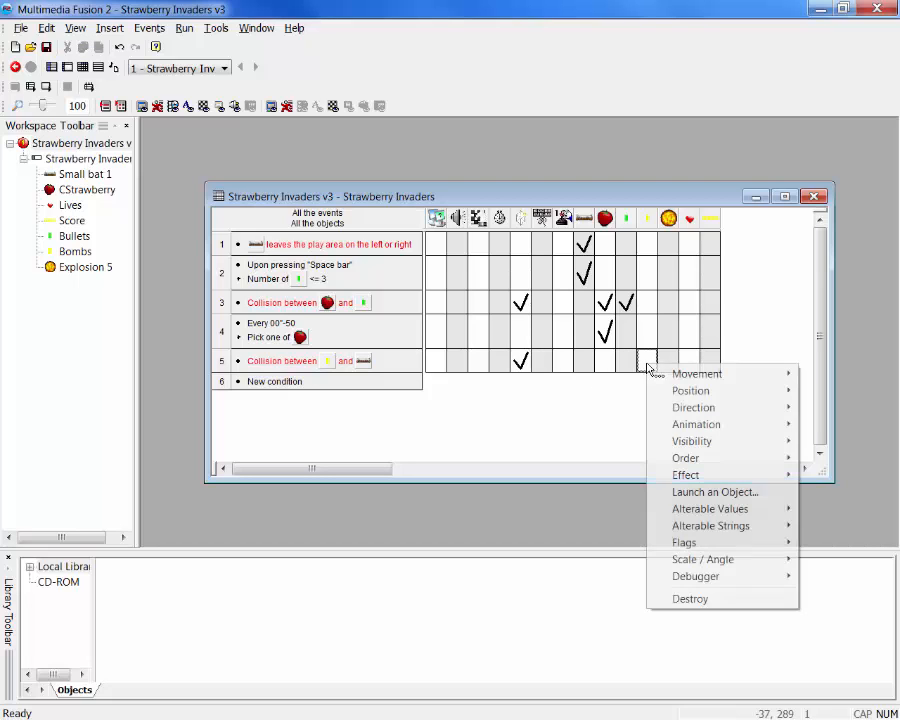
click(689, 599)
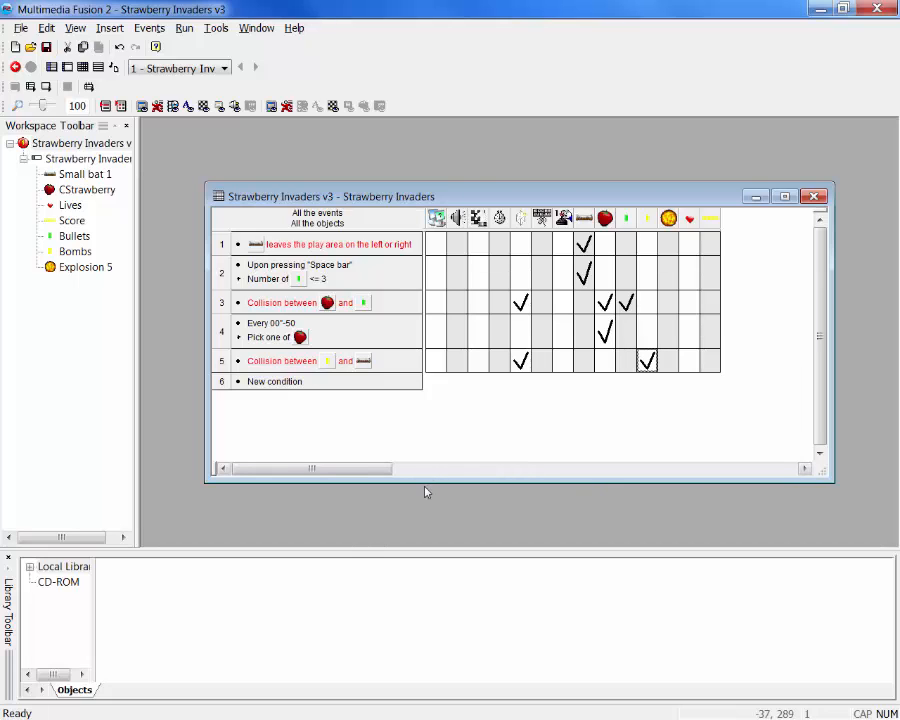
Run the application, steer the bat into falling bombs and fire at the strawberries to test the collisions, and close the game
click(188, 30)
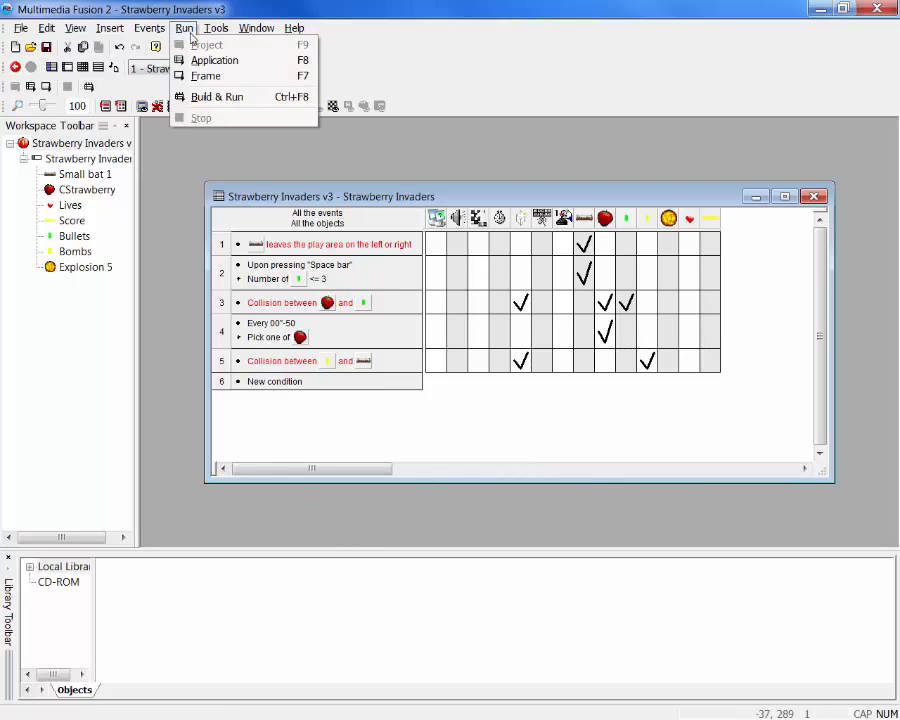
click(190, 60)
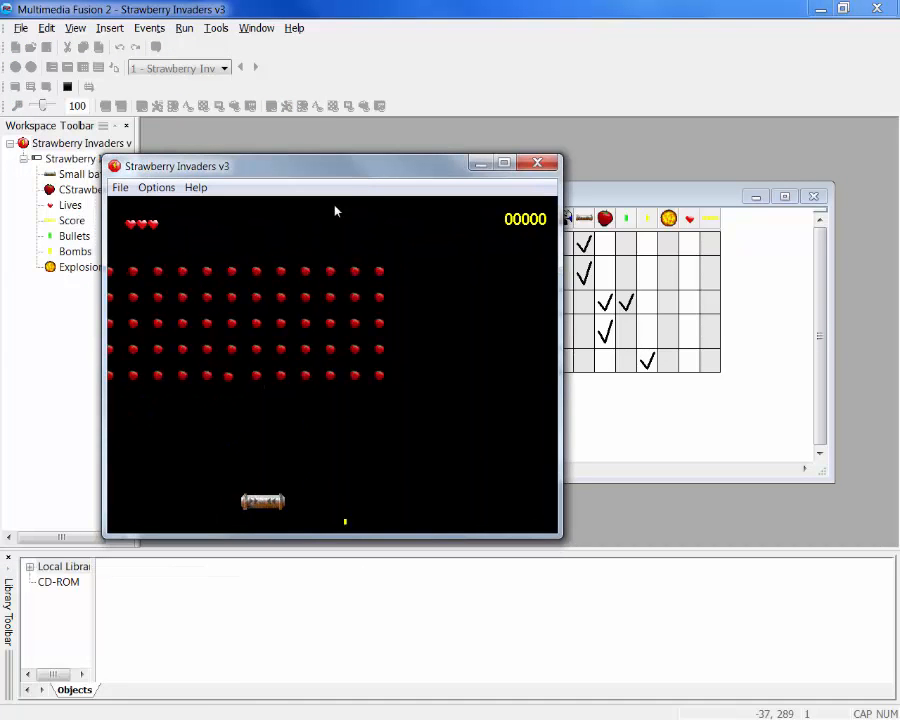
key(Left)
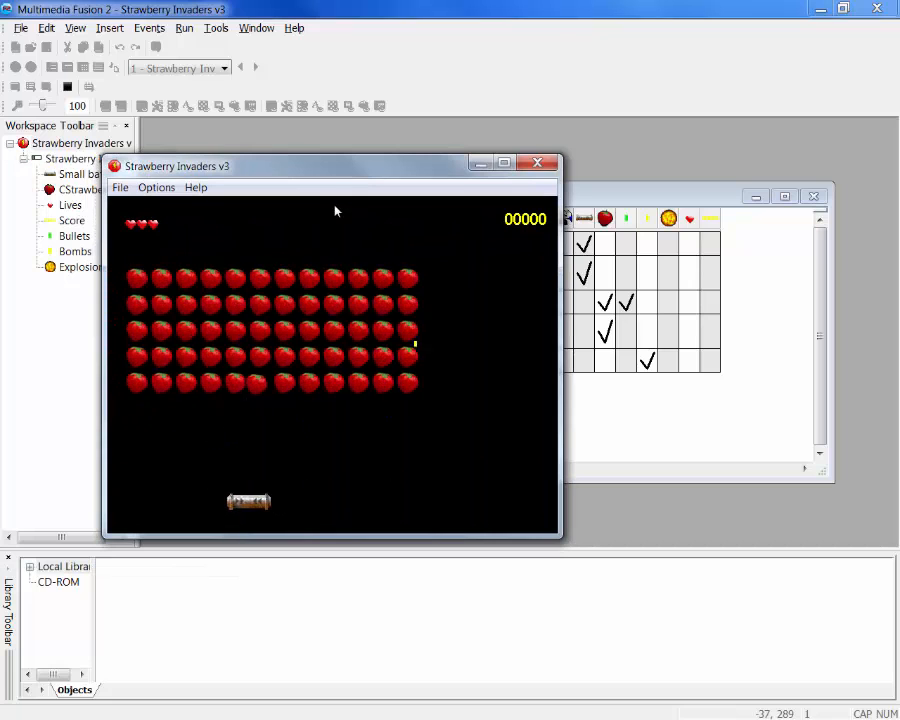
key(Right)
key(Left)
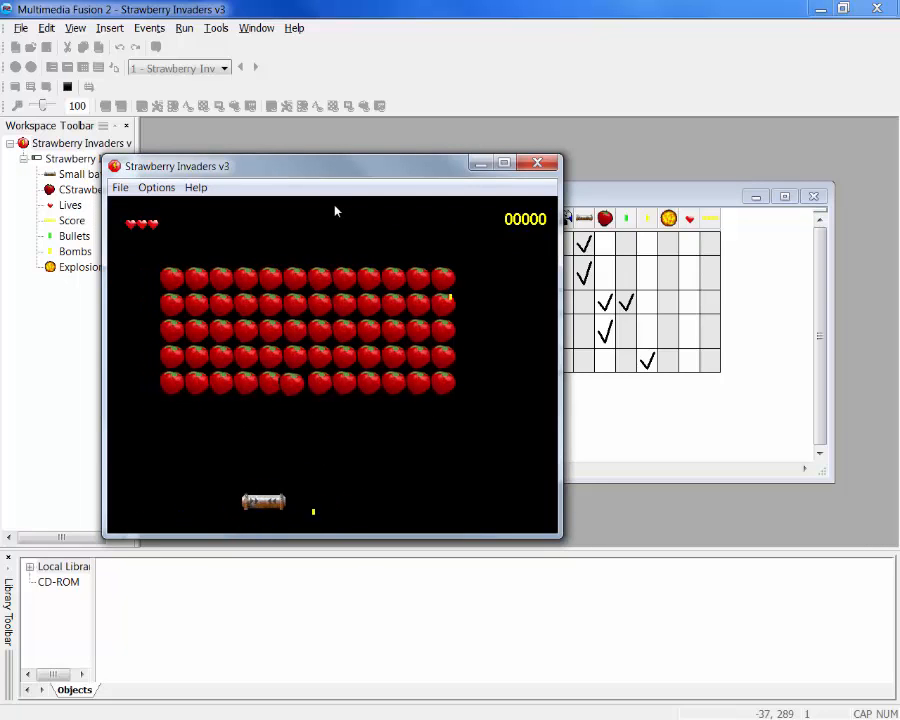
key(Right)
key(Right)
key(Left)
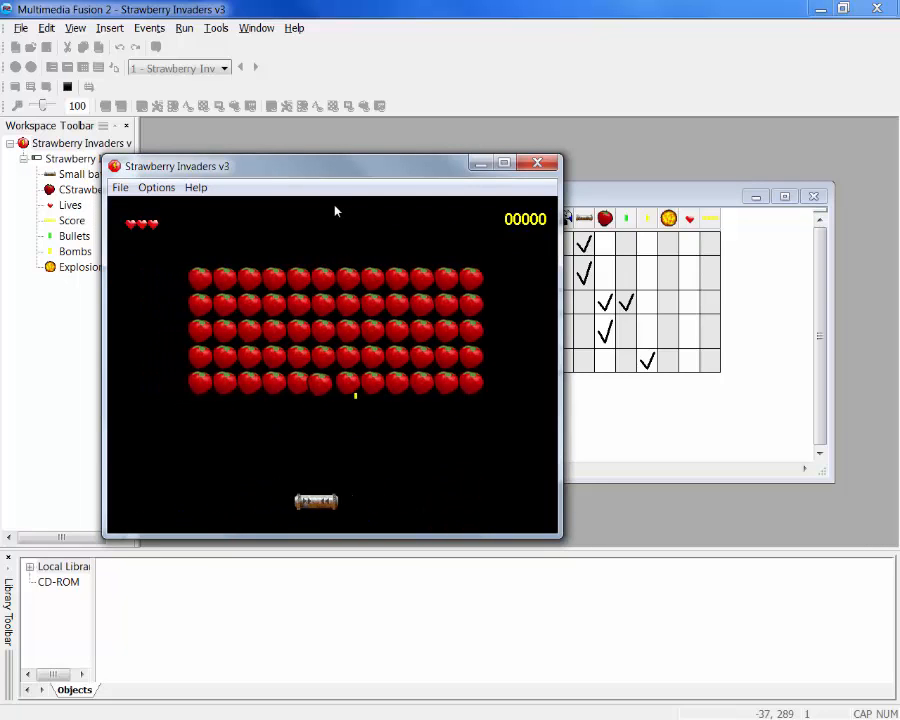
key(Right)
key(Right)
key(Left)
key(Right)
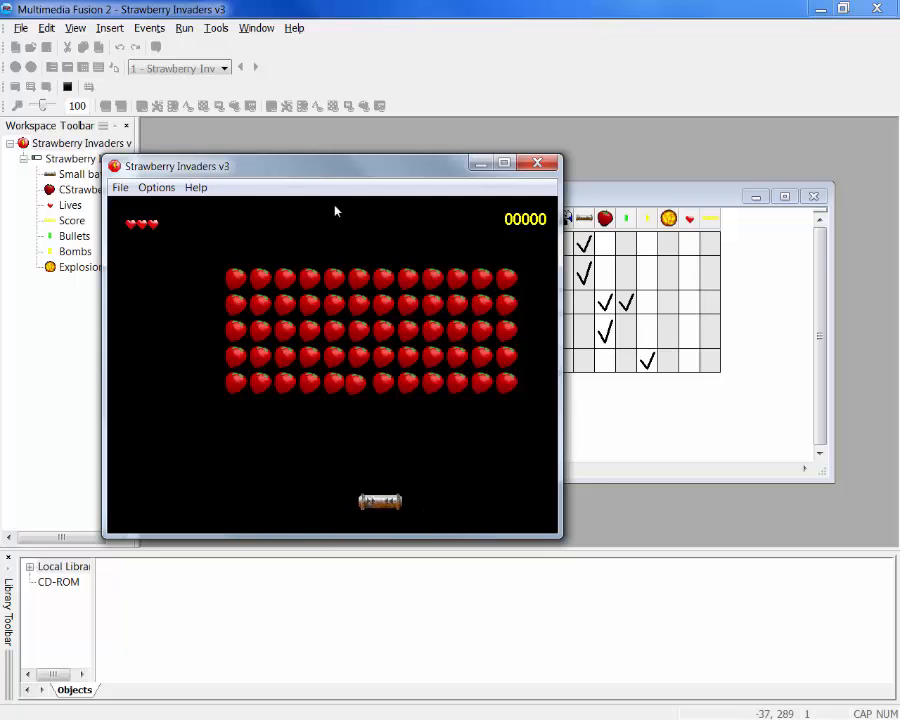
key(Left)
key(Right)
key(Left)
key(Right)
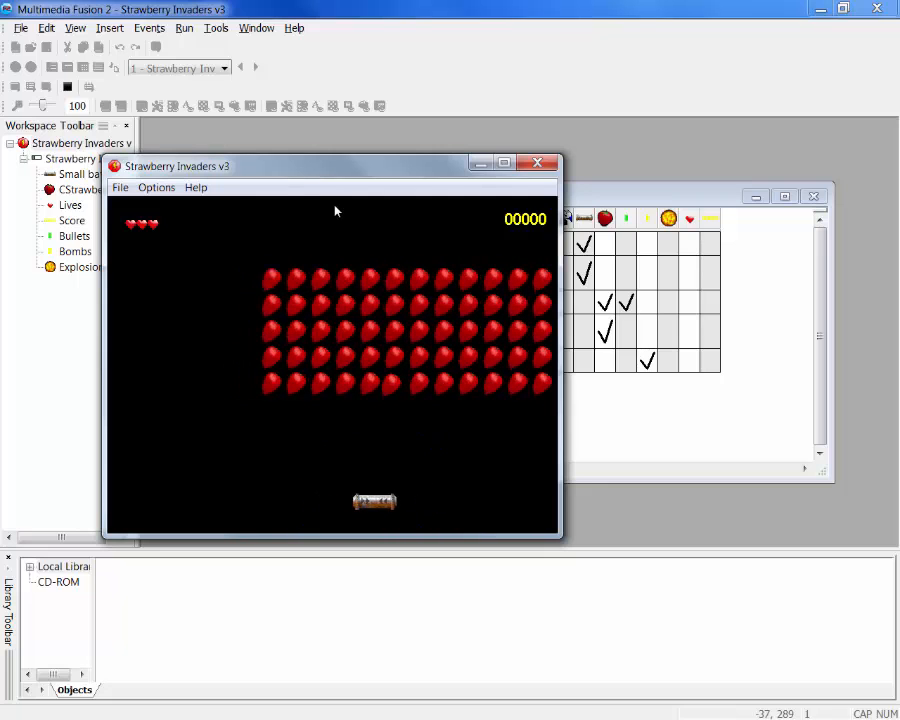
key(Left)
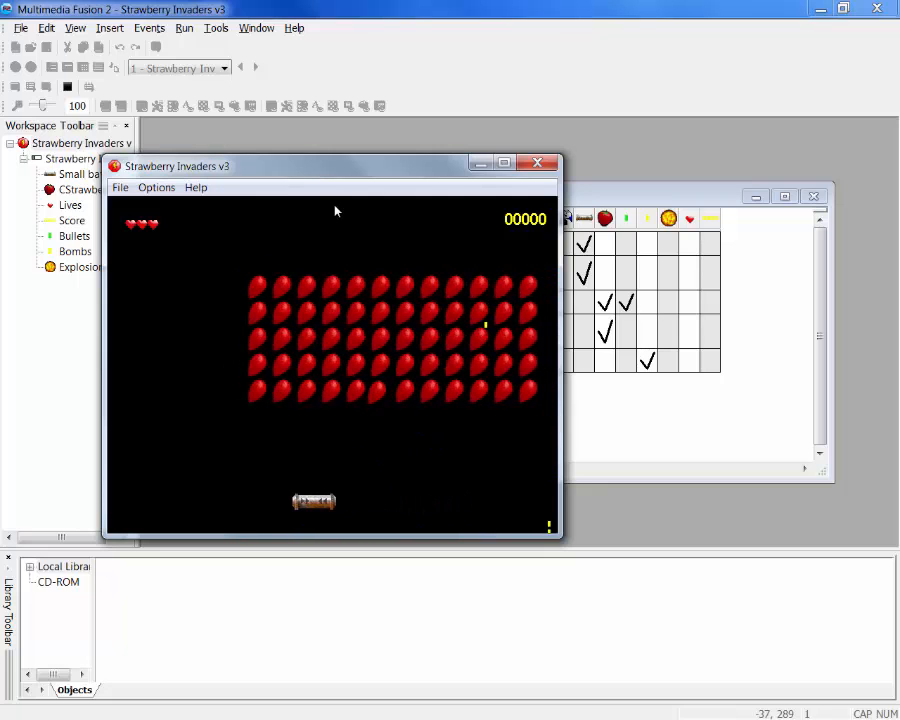
key(Right)
key(Right)
key(Left)
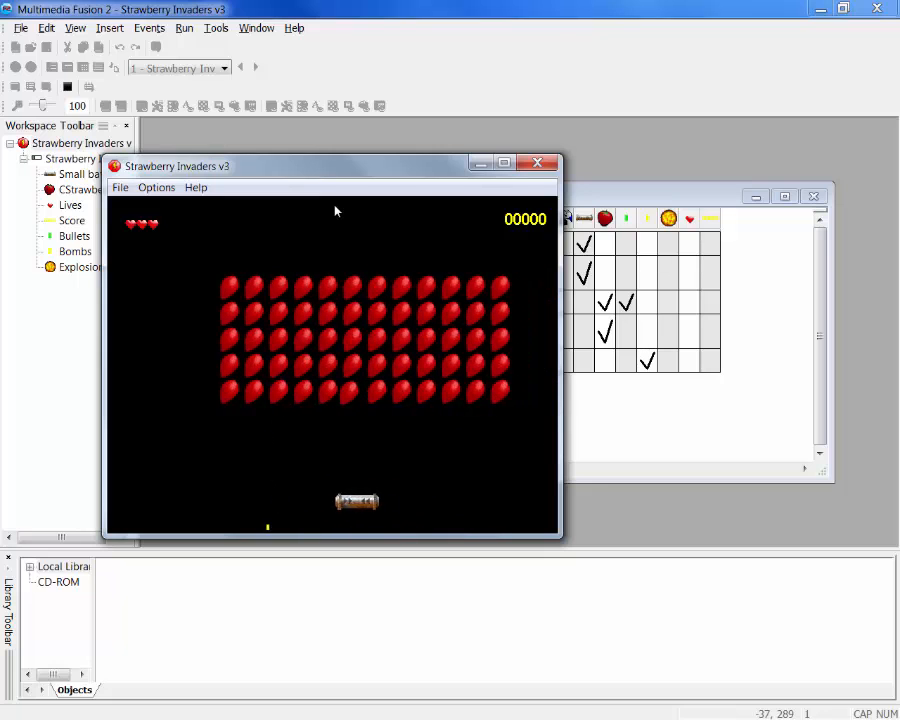
key(Right)
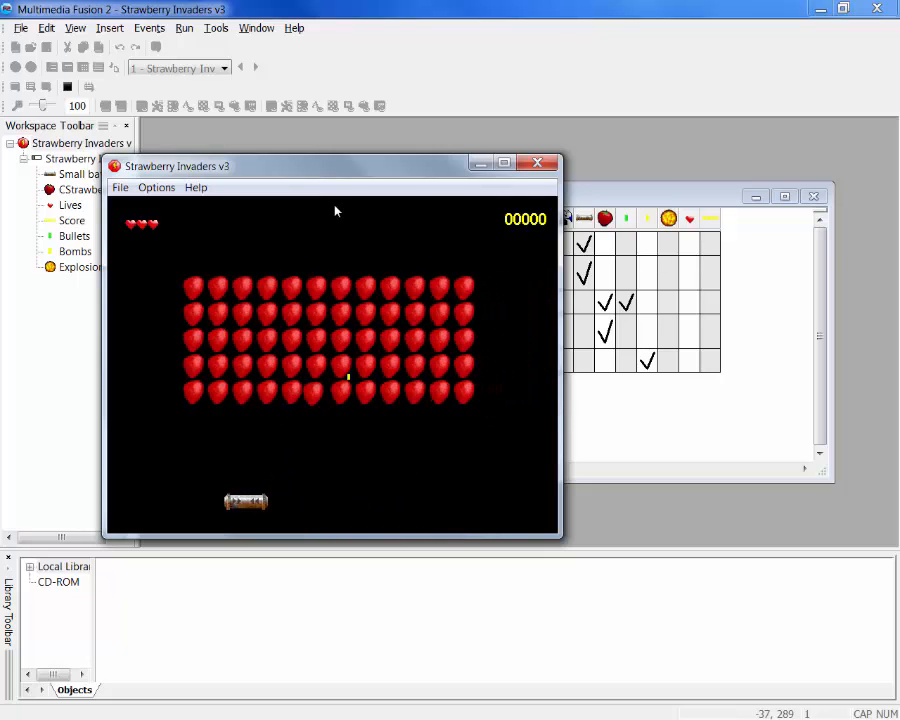
key(space)
key(Right)
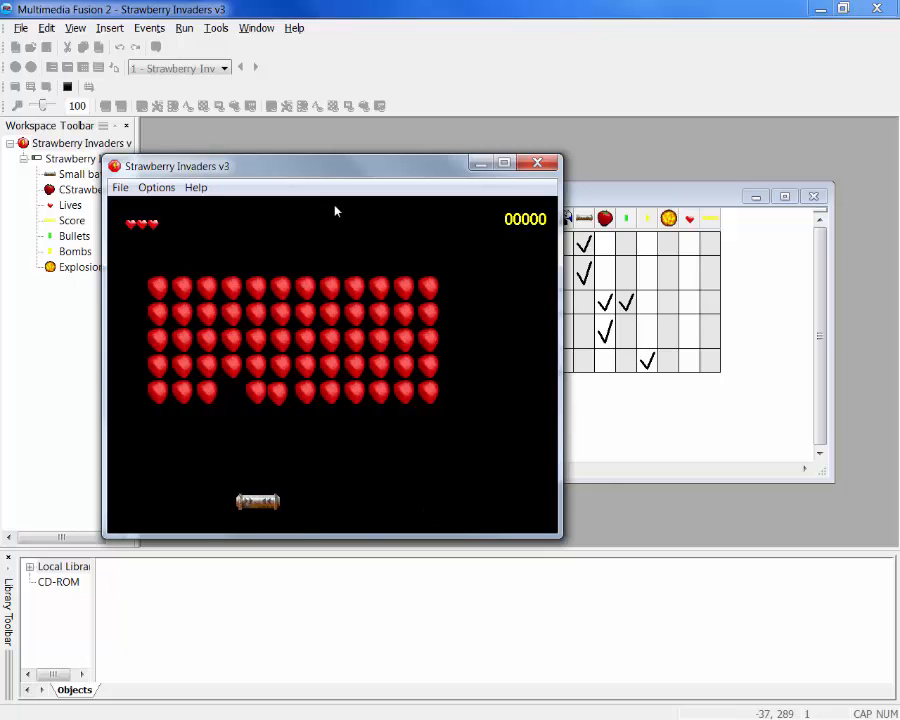
key(Left)
key(space)
key(space)
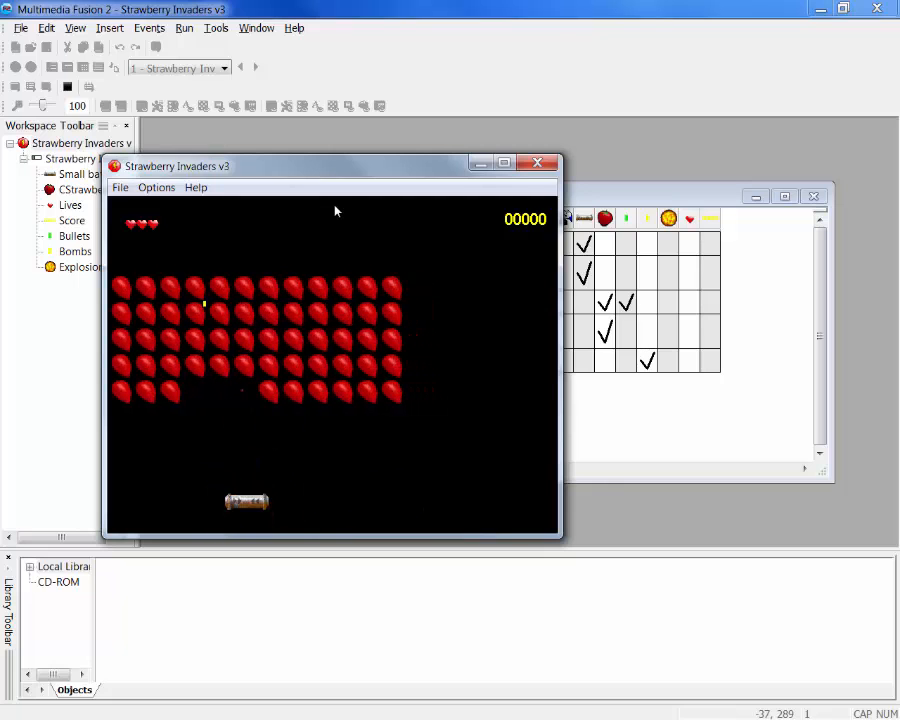
key(Left)
key(Left)
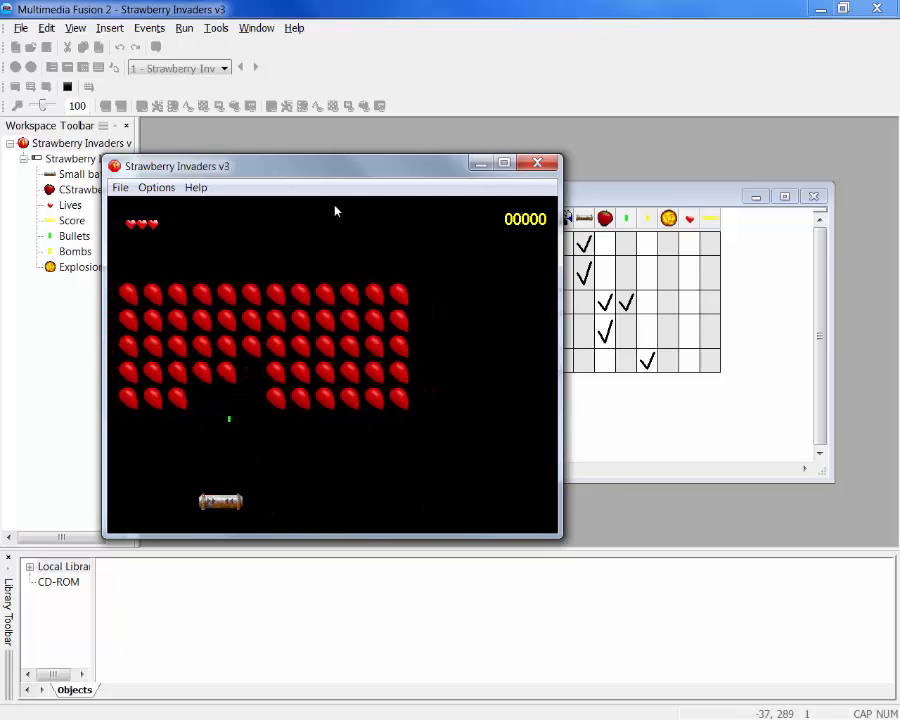
click(538, 165)
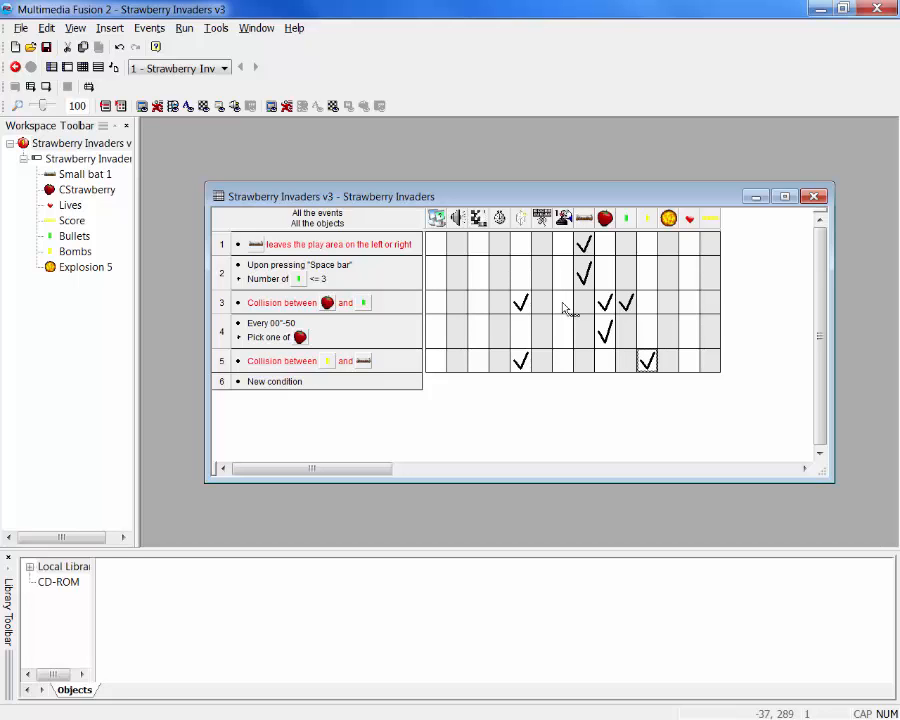
Add a Set Score action with the value 5 for the player in the strawberry and bullet collision event
click(565, 309)
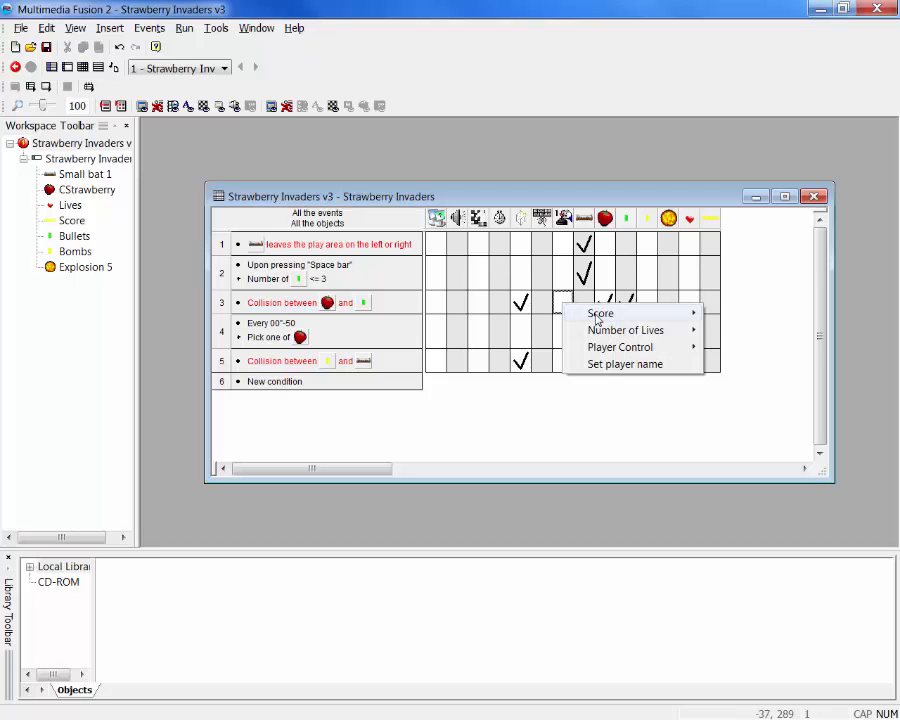
mouse_move(598, 318)
click(729, 313)
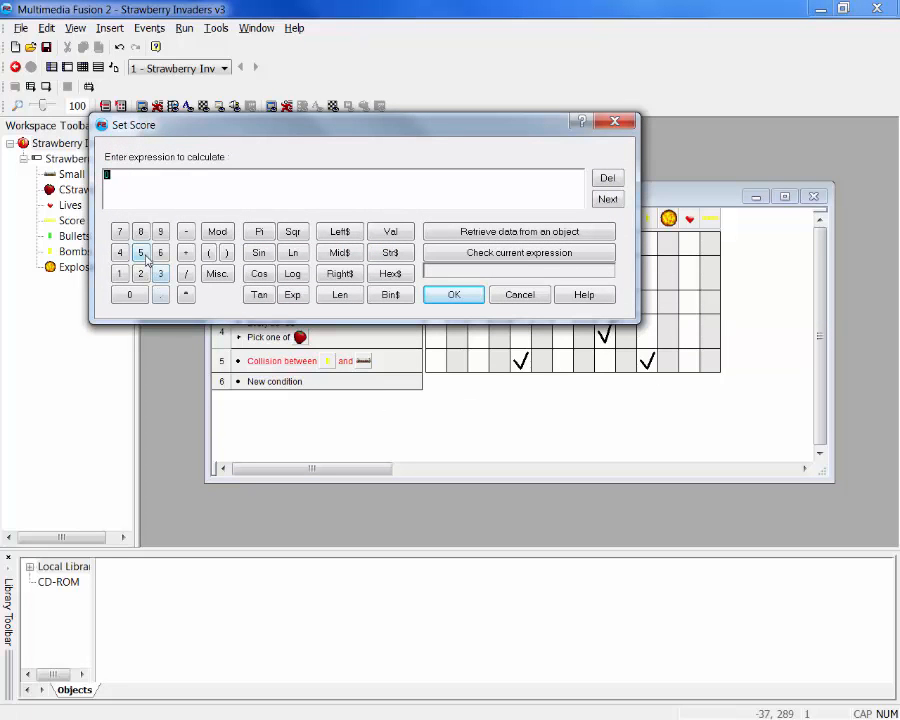
click(142, 255)
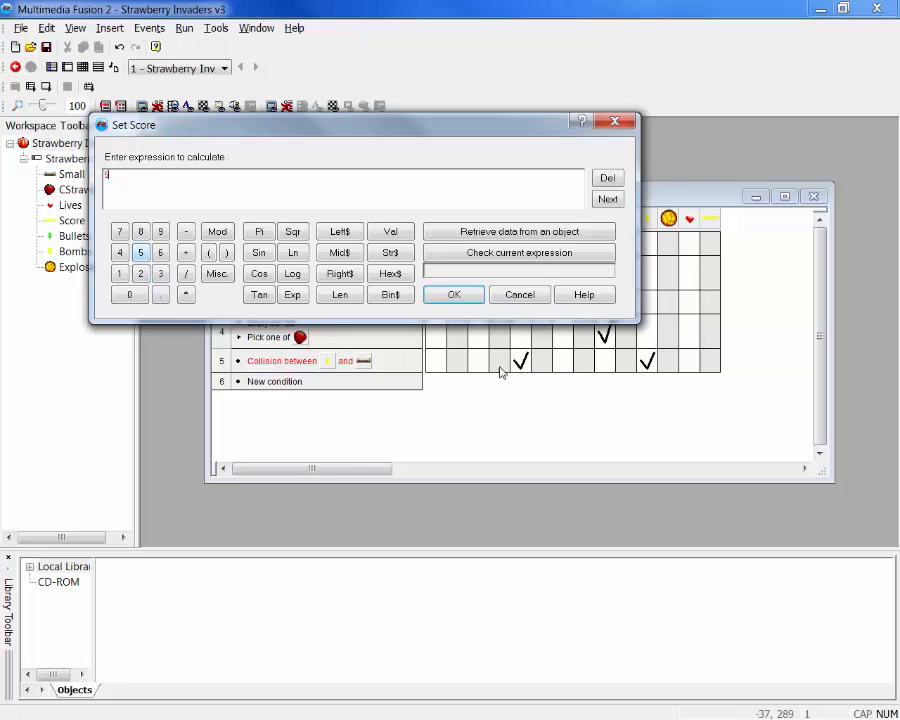
click(453, 295)
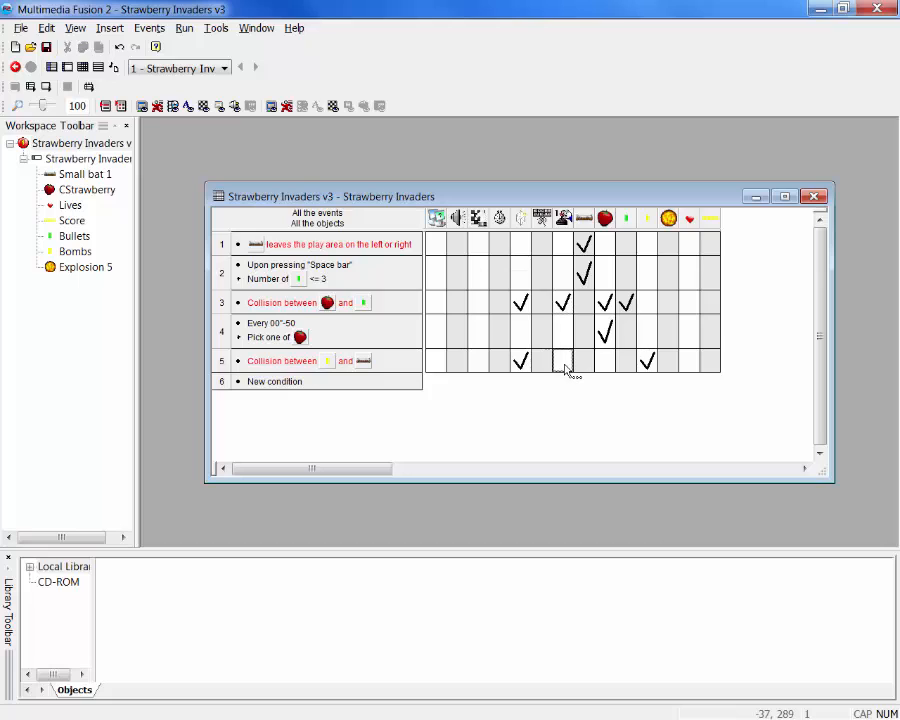
Add a Subtract from Number of Lives action with the value 1 for the player in the bomb and bat collision event
click(566, 371)
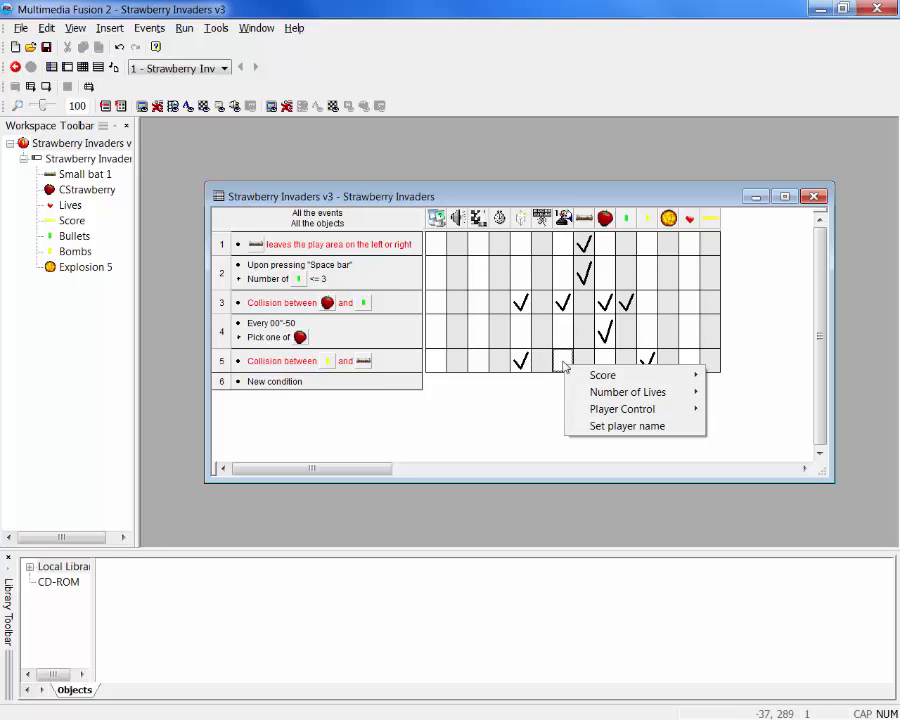
mouse_move(616, 396)
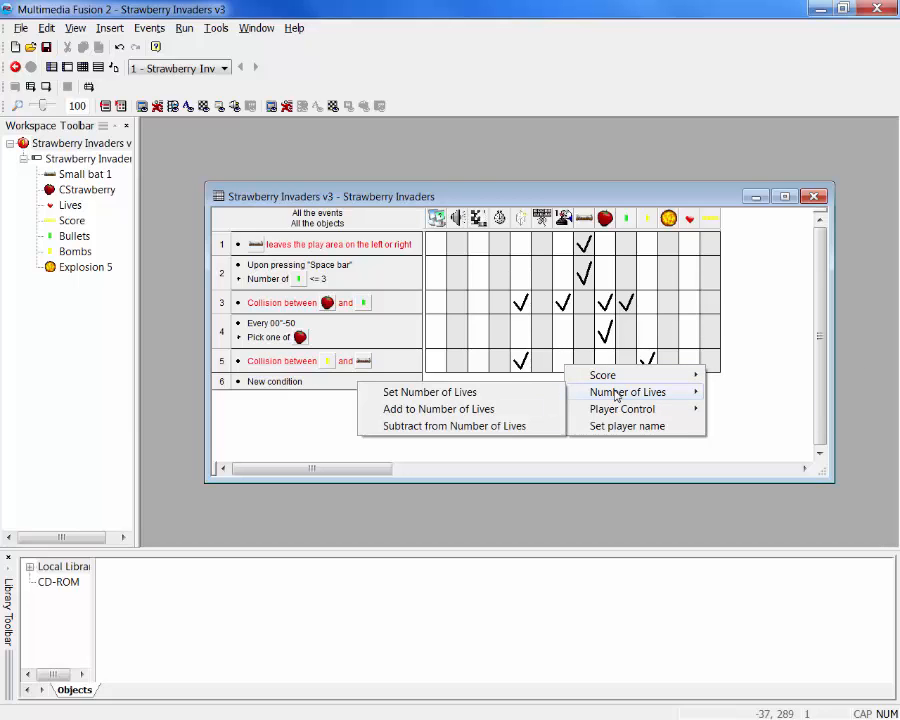
click(483, 430)
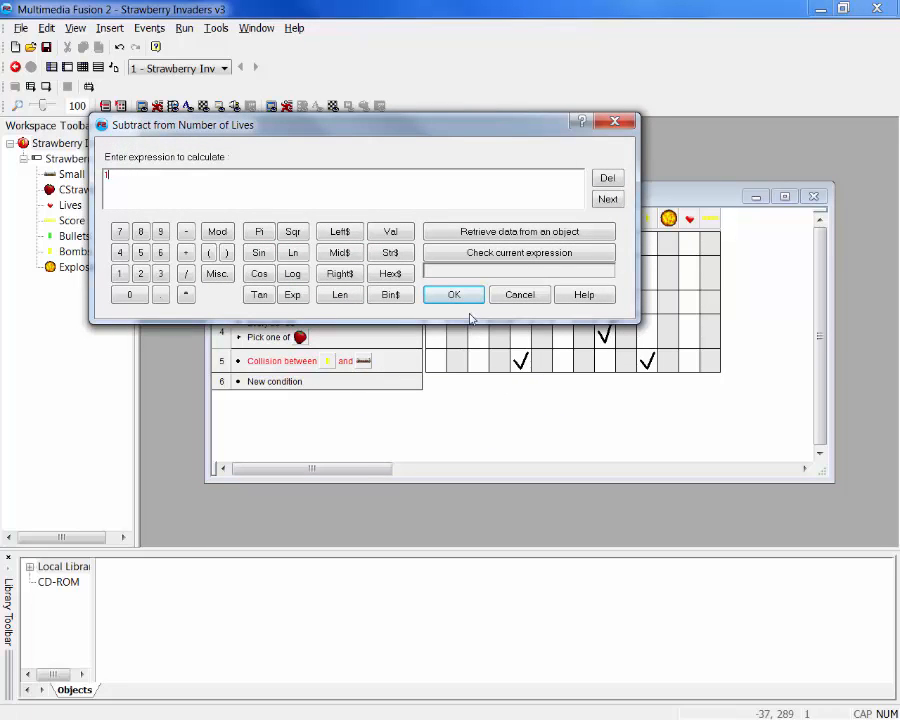
click(456, 295)
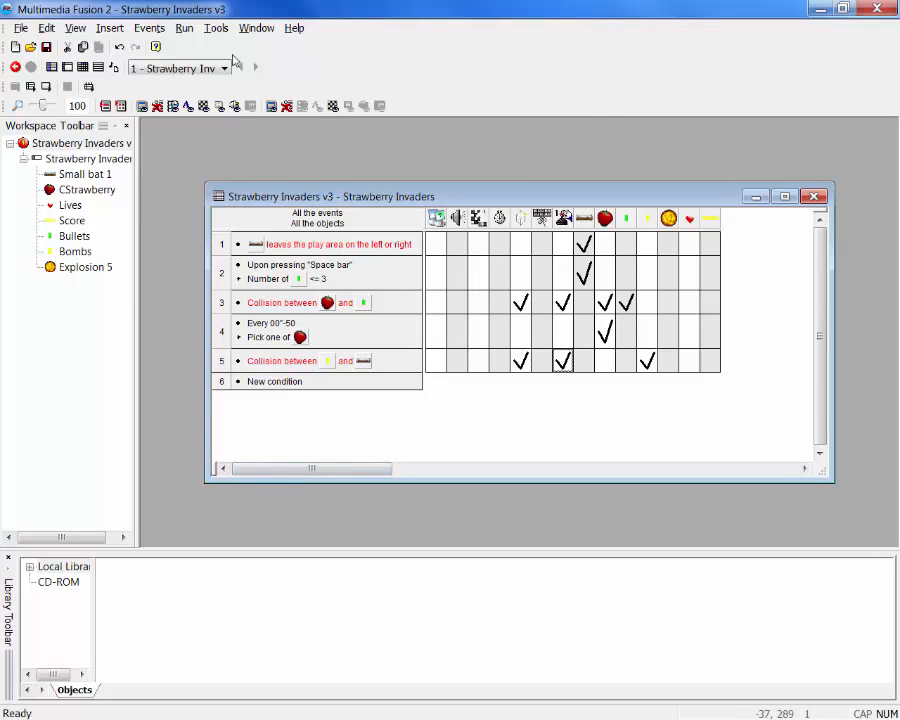
Run the application, move the bat into falling bombs and shoot strawberries to test lives and scoring, and close the game
click(181, 29)
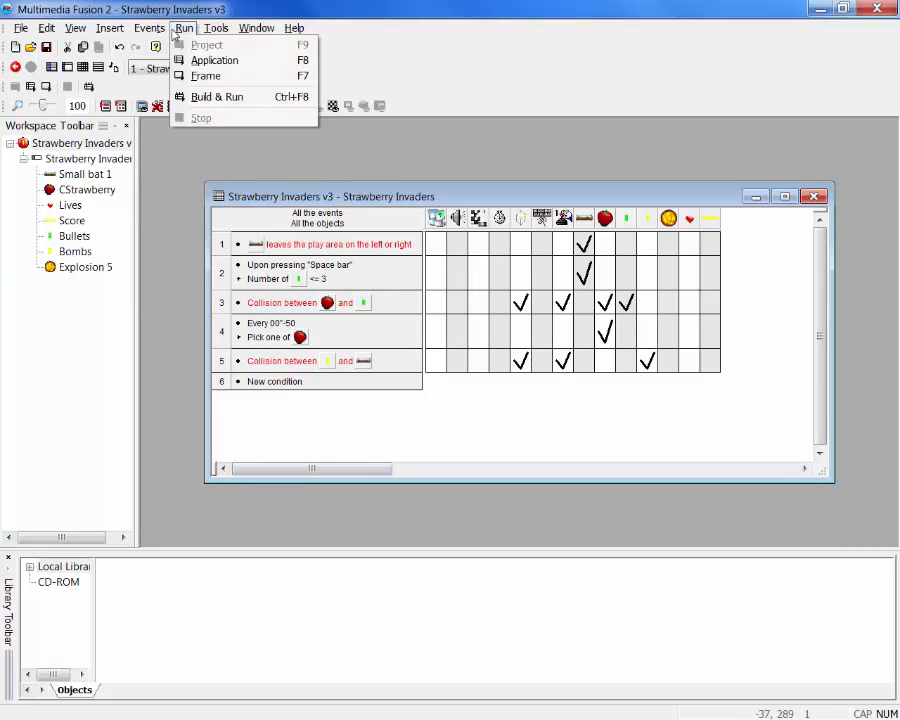
click(212, 61)
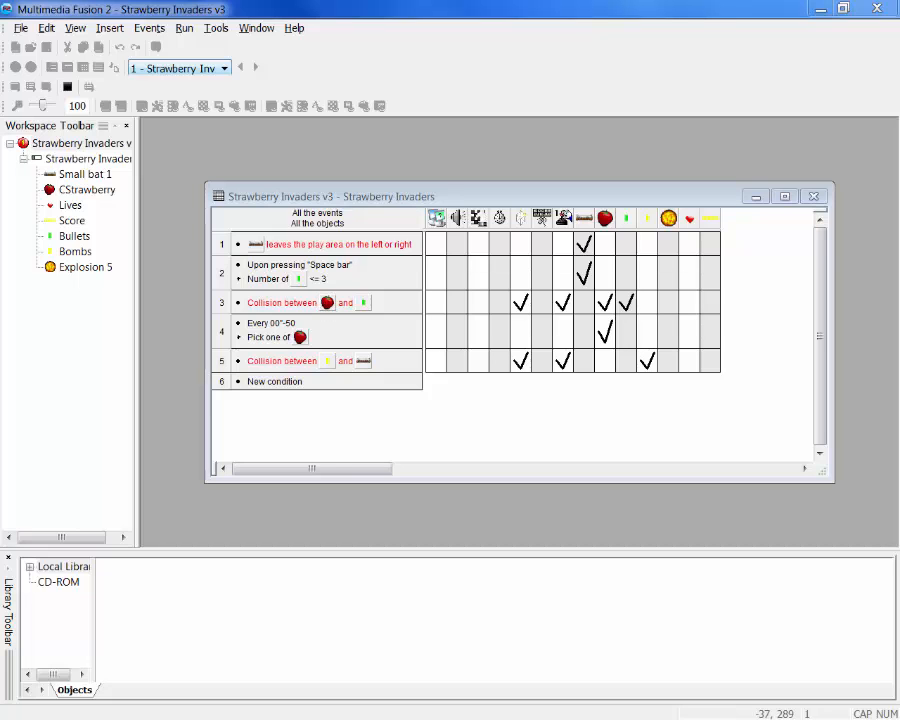
drag(330, 134, 414, 176)
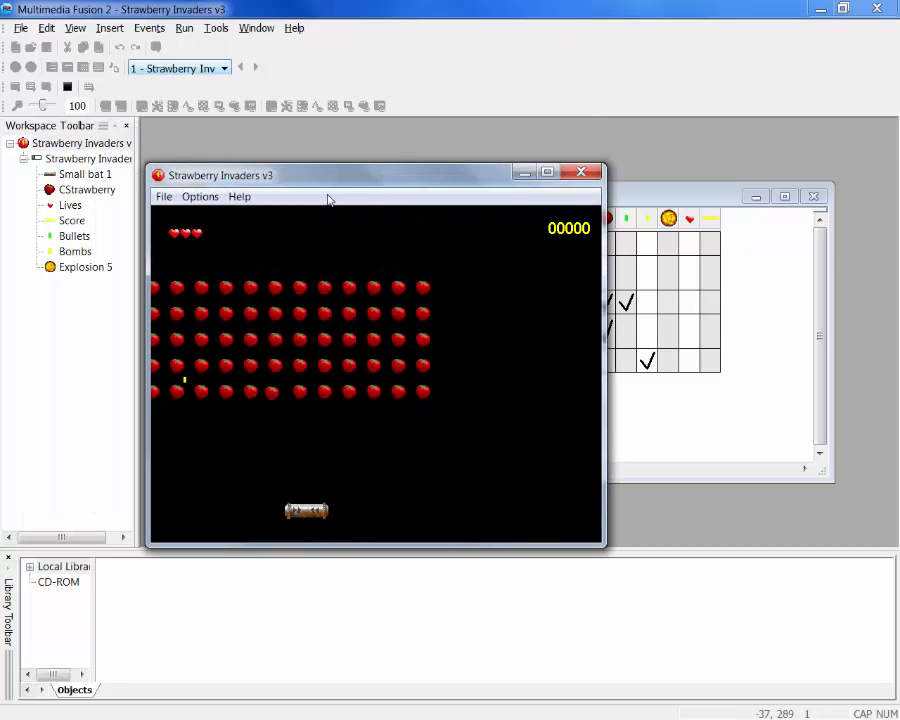
key(Right)
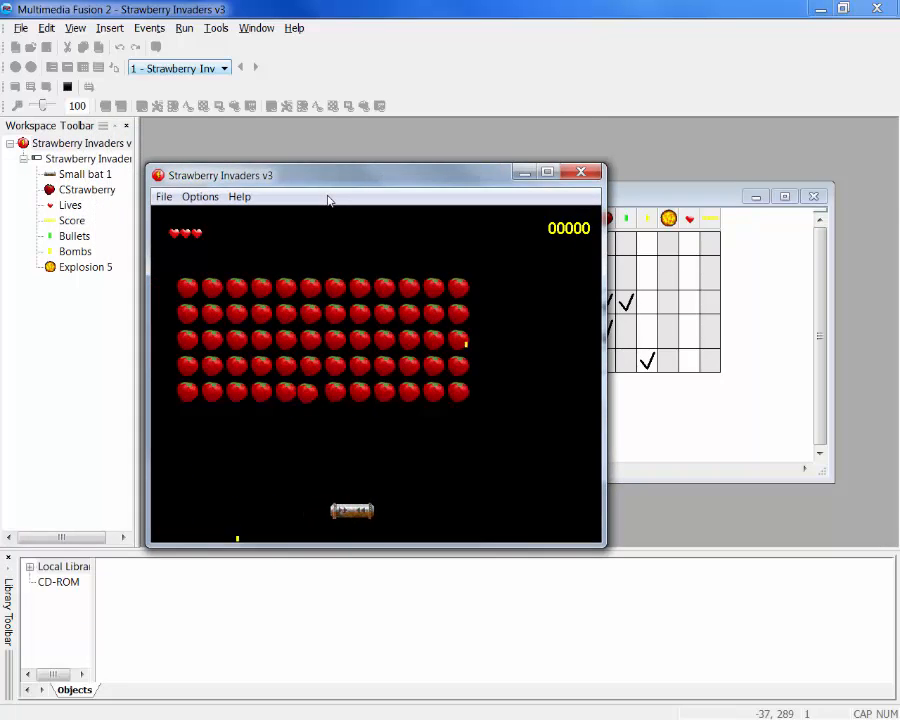
key(Left)
key(Right)
key(space)
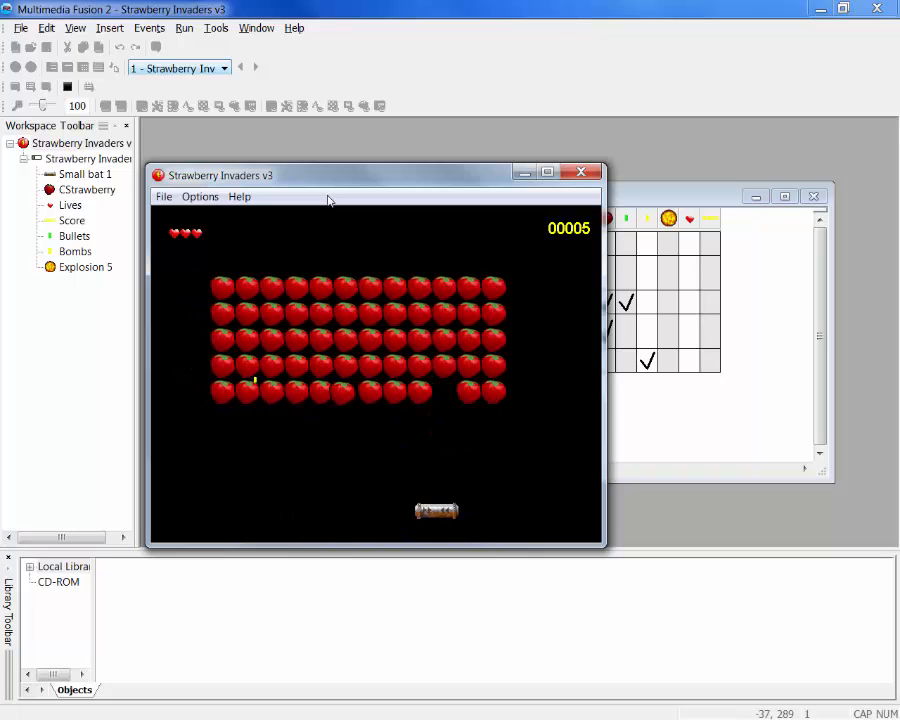
key(space)
key(space)
key(space)
key(space)
key(space)
key(space)
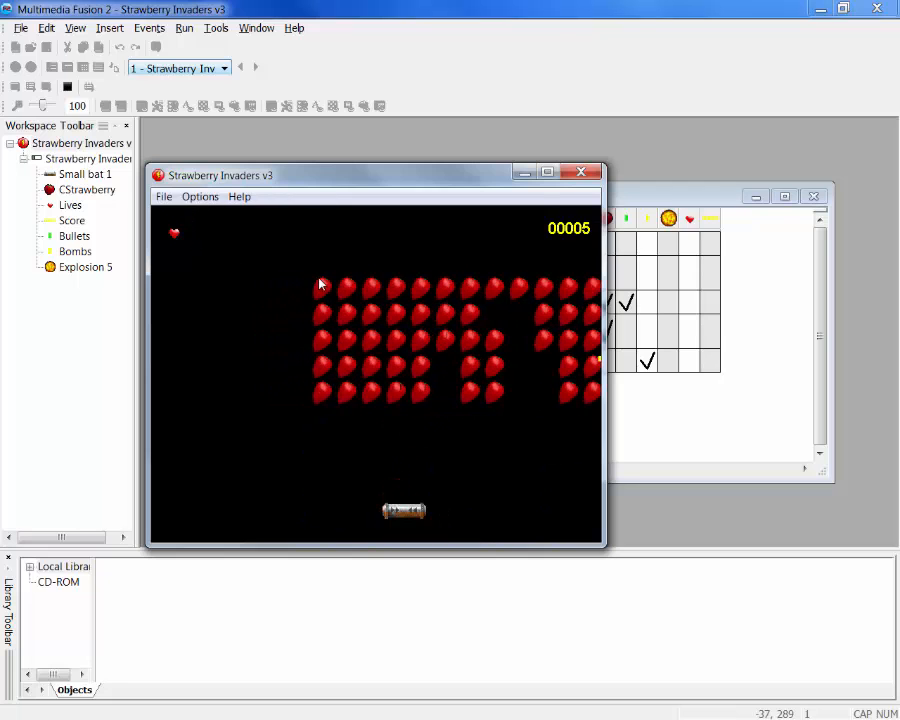
key(Left)
key(Left)
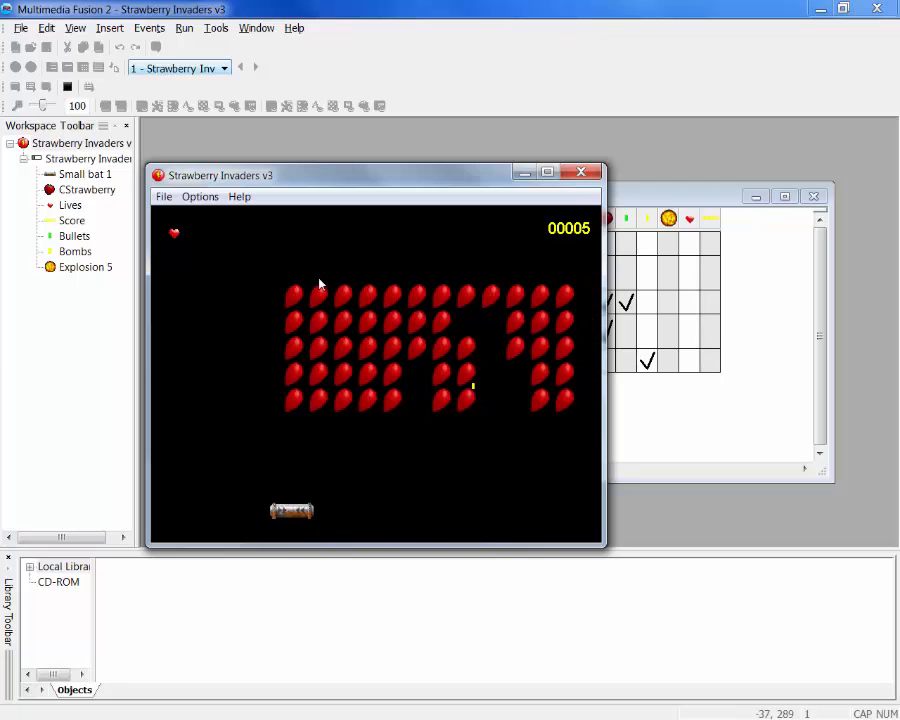
key(Right)
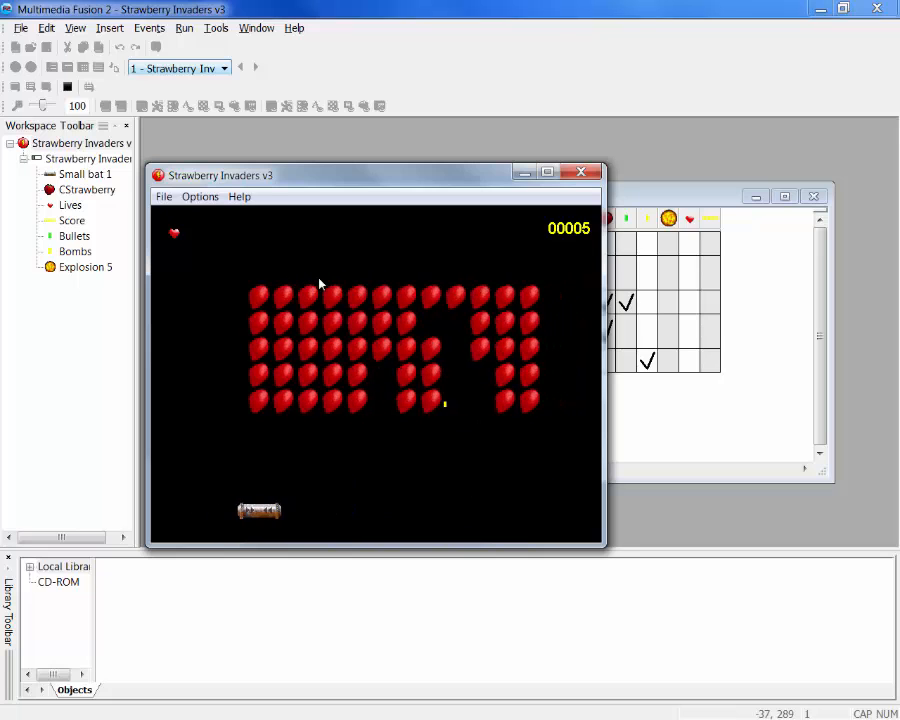
key(space)
key(Left)
key(space)
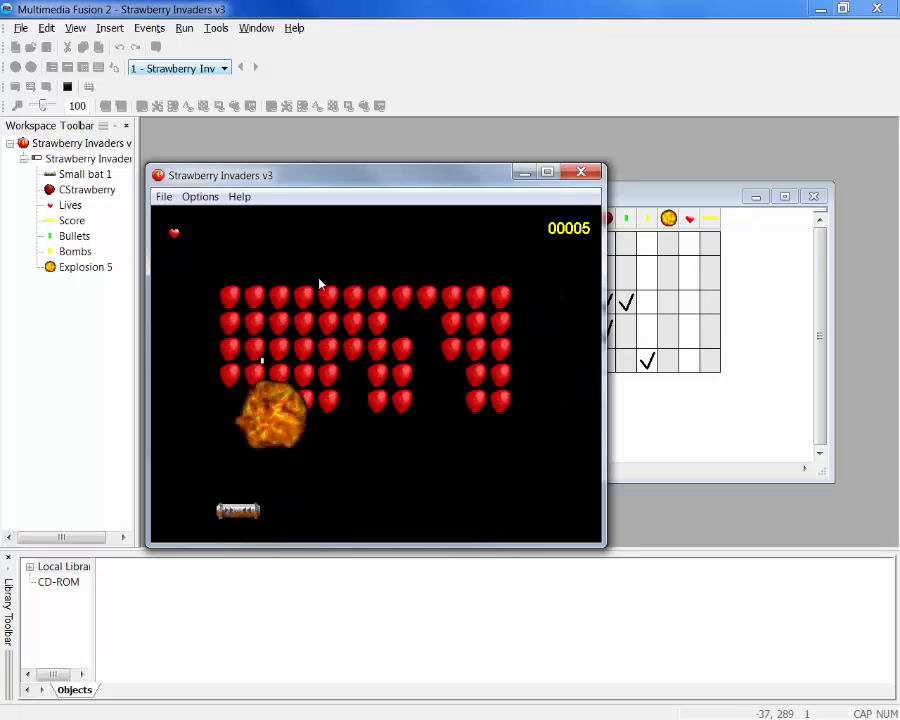
key(Left)
key(Right)
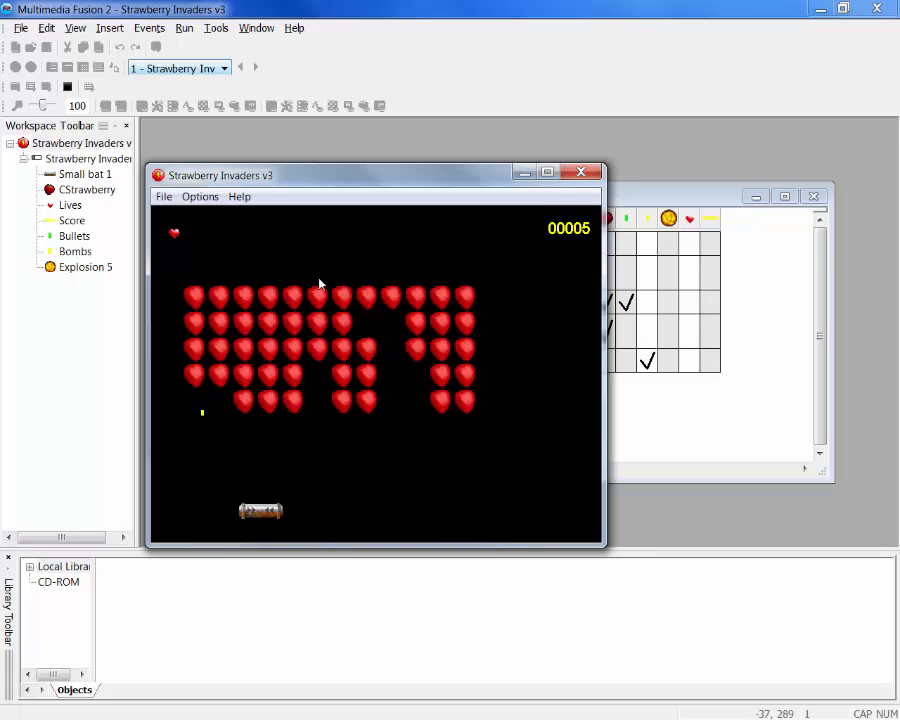
key(space)
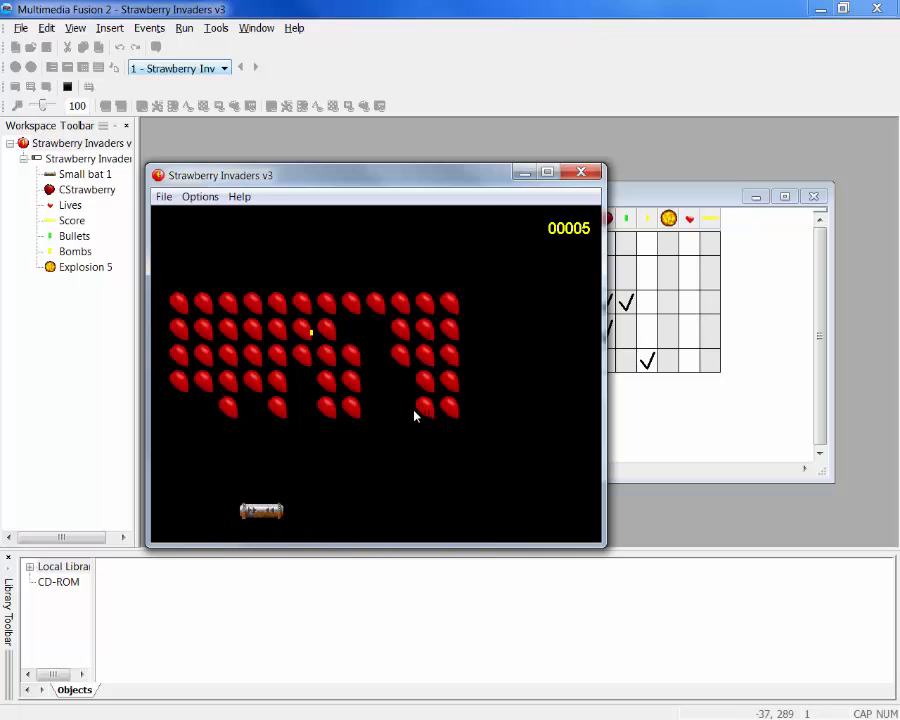
key(Right)
key(Right)
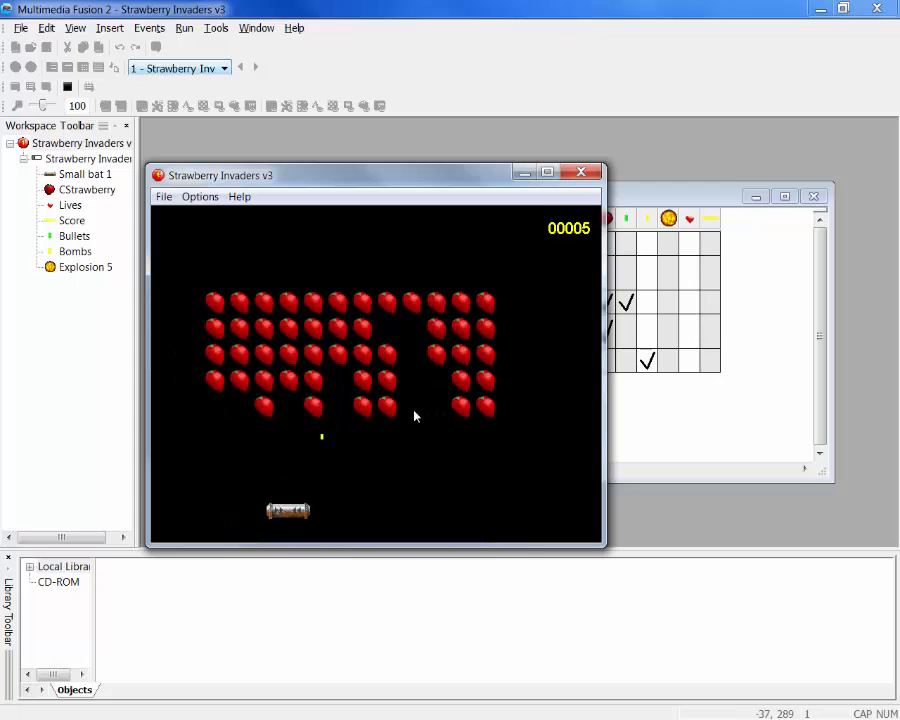
key(space)
key(Right)
key(space)
key(space)
key(space)
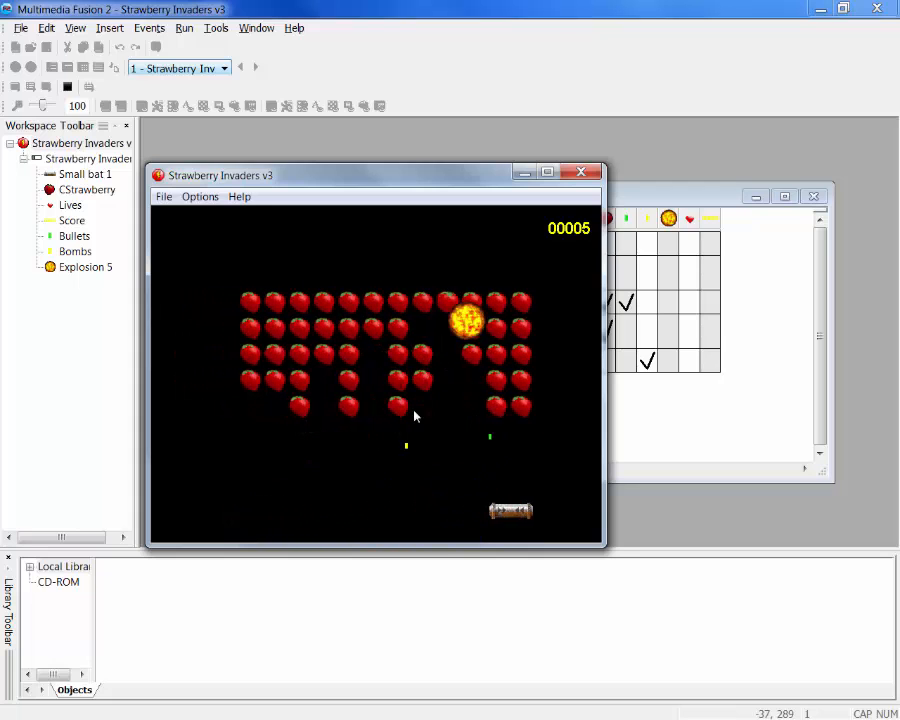
key(Left)
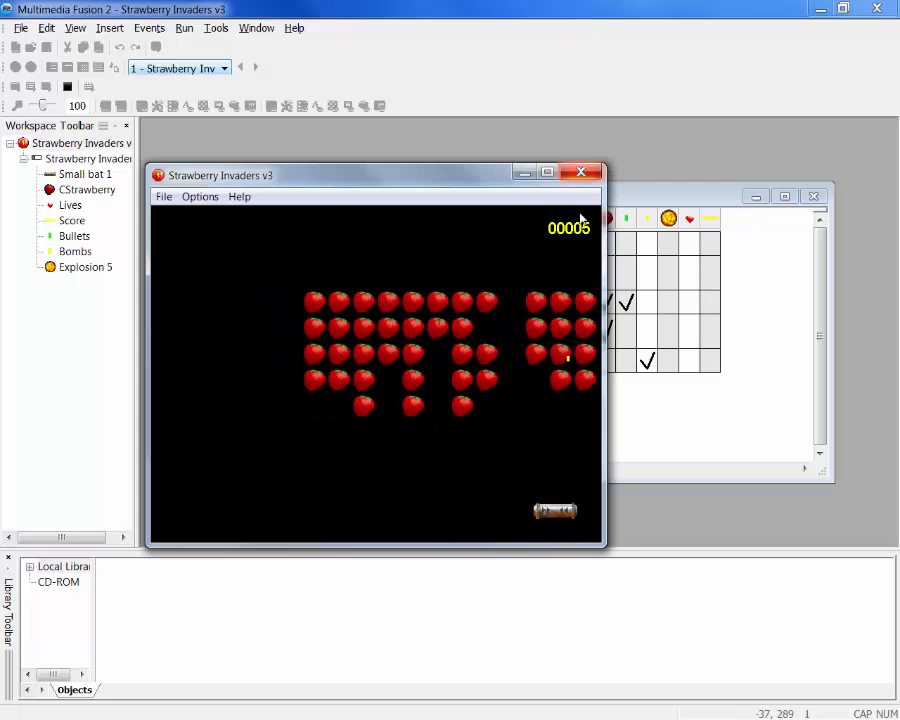
click(581, 175)
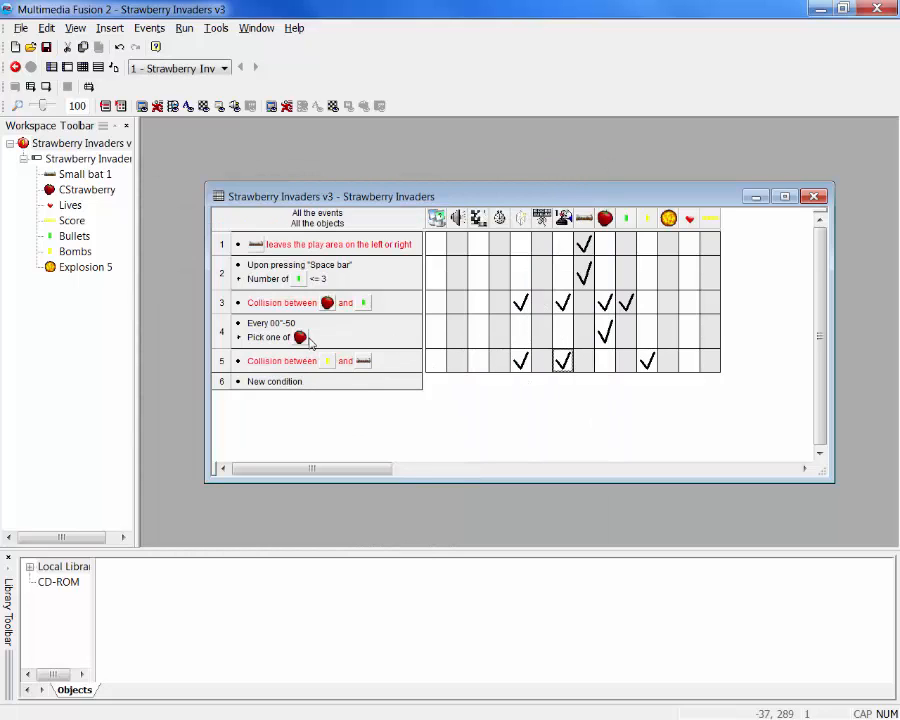
Add an Add to Score action with the value 5 for the player in the strawberry and bullet collision event
mouse_move(566, 306)
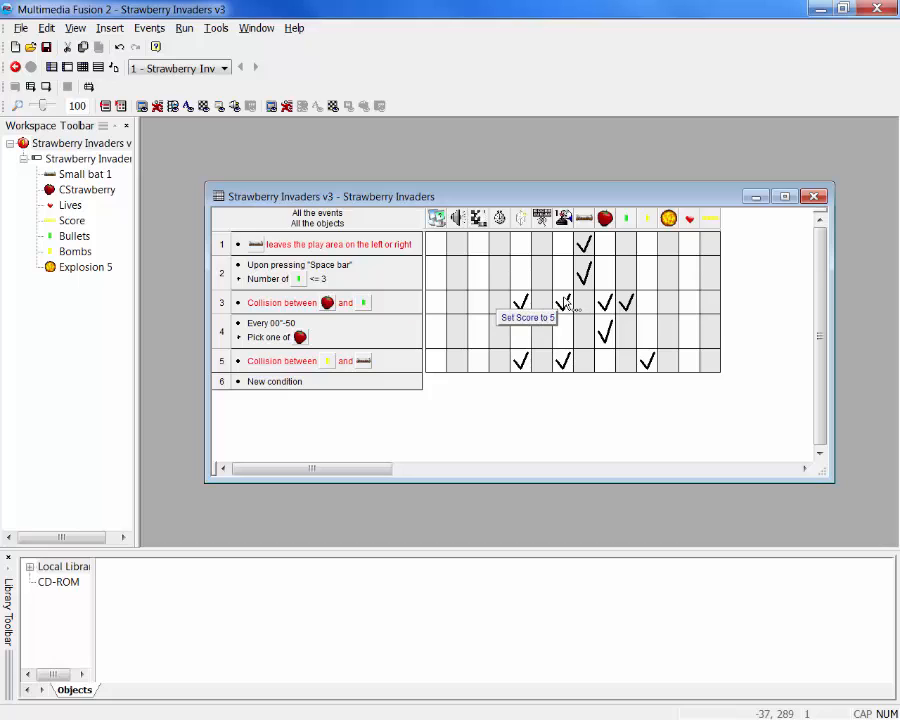
right_click(565, 304)
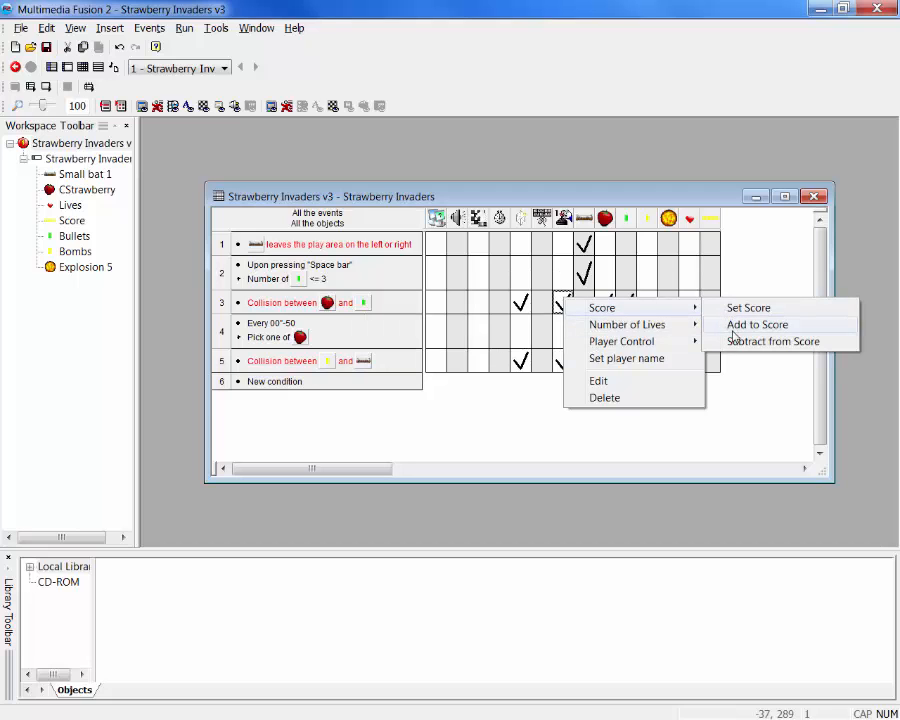
click(735, 330)
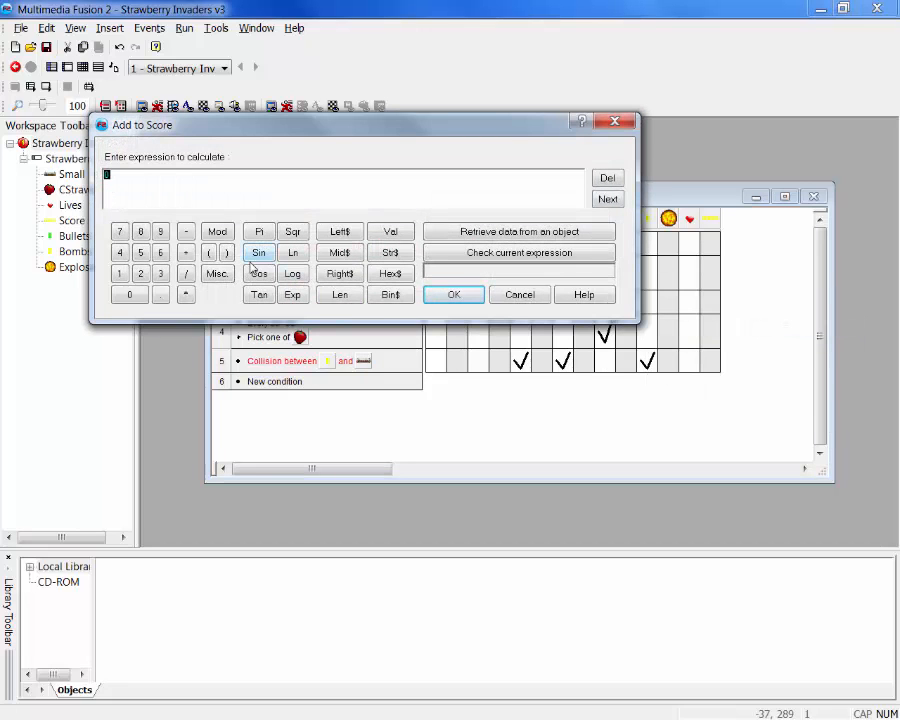
click(458, 295)
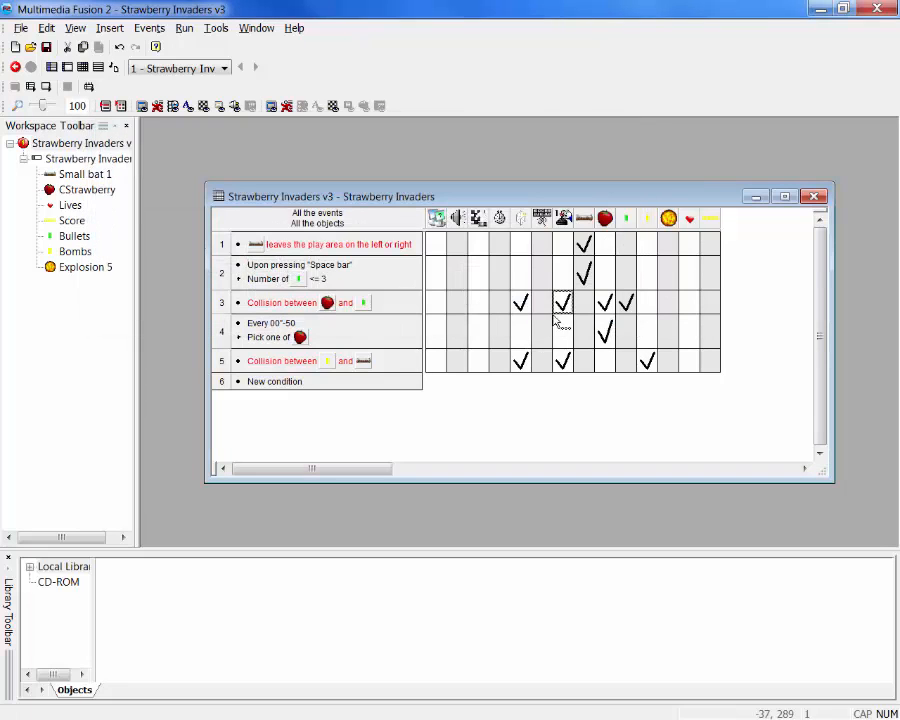
mouse_move(565, 308)
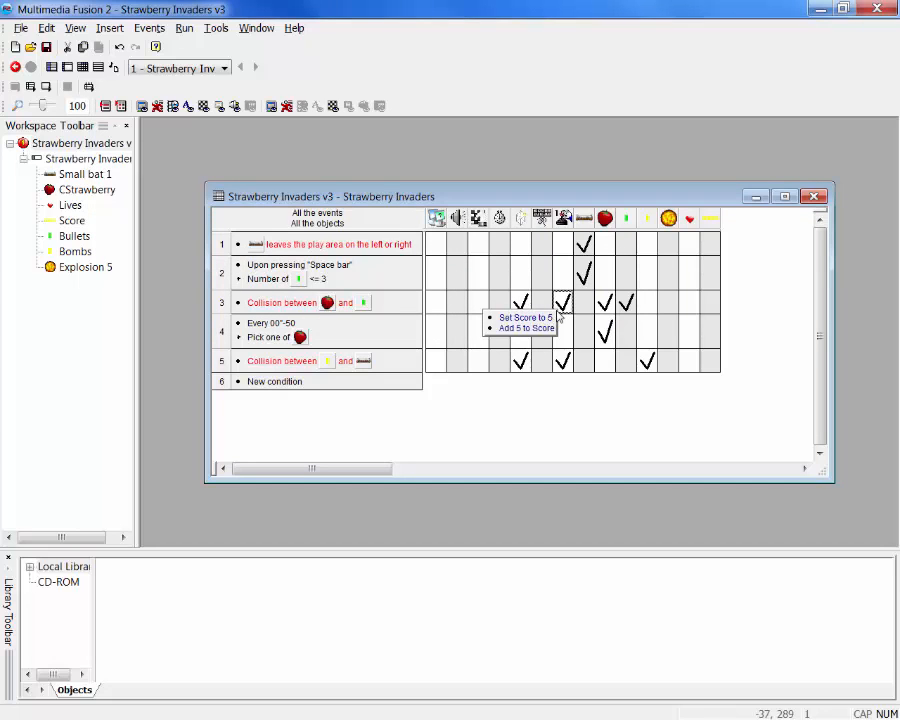
Delete the Set Score to 5 action from the strawberry and bullet collision event and close the action list
double_click(564, 308)
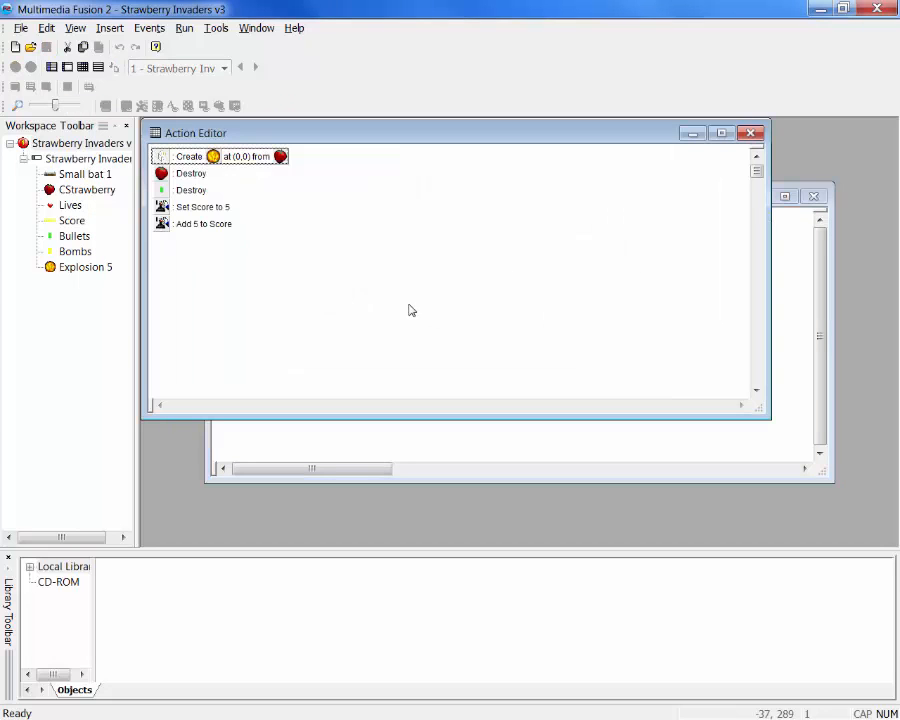
click(212, 208)
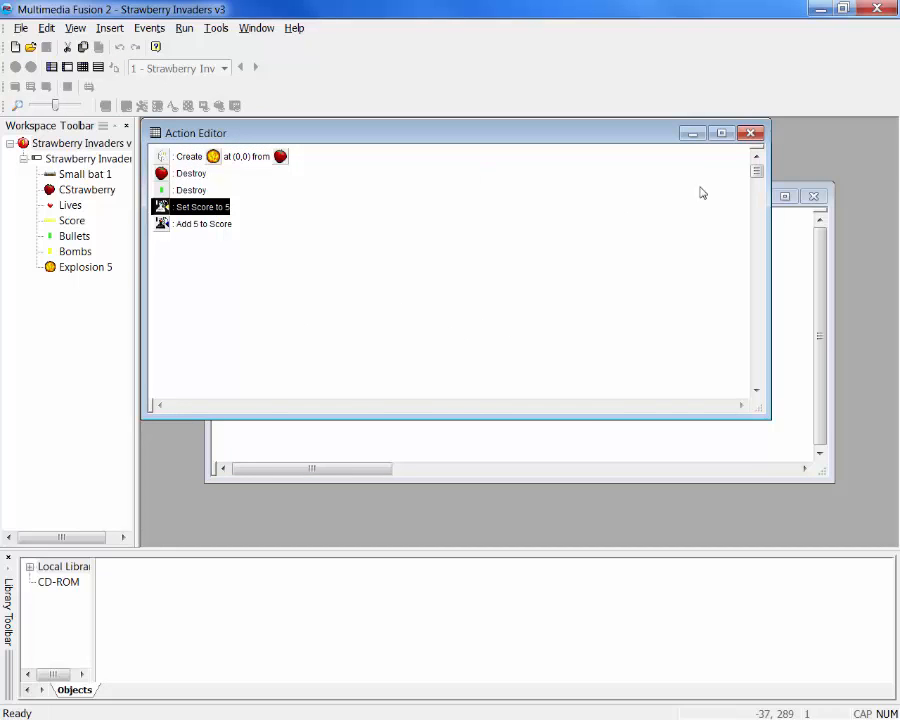
click(750, 133)
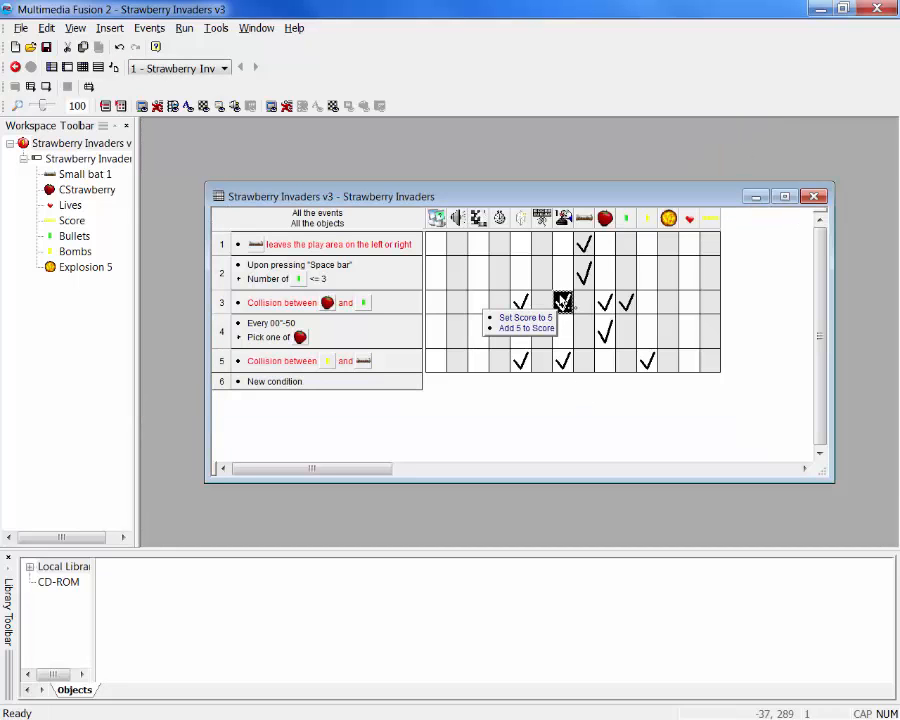
double_click(564, 308)
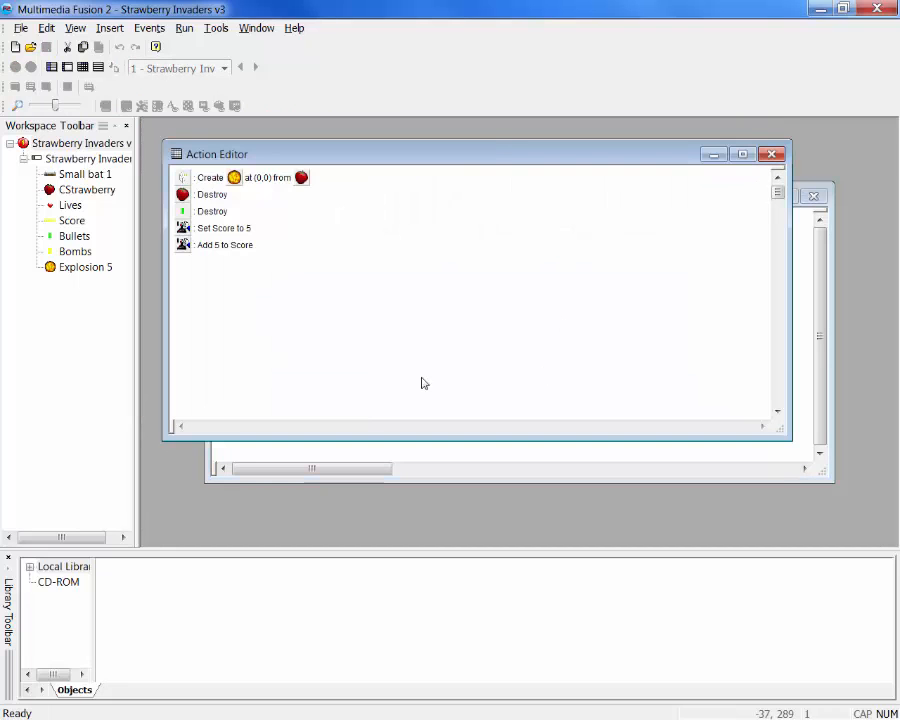
click(248, 230)
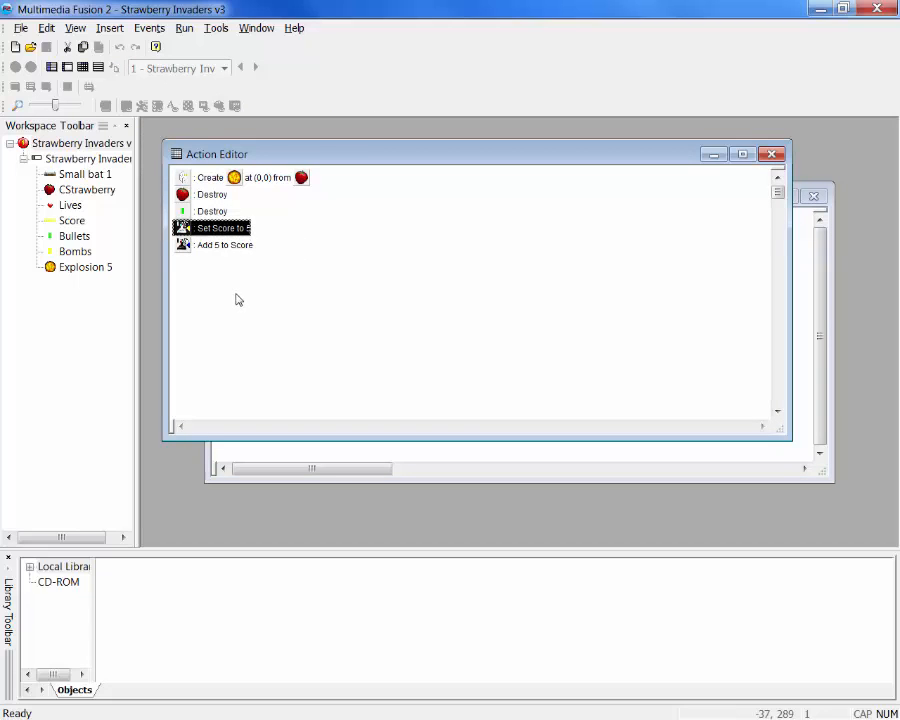
key(Delete)
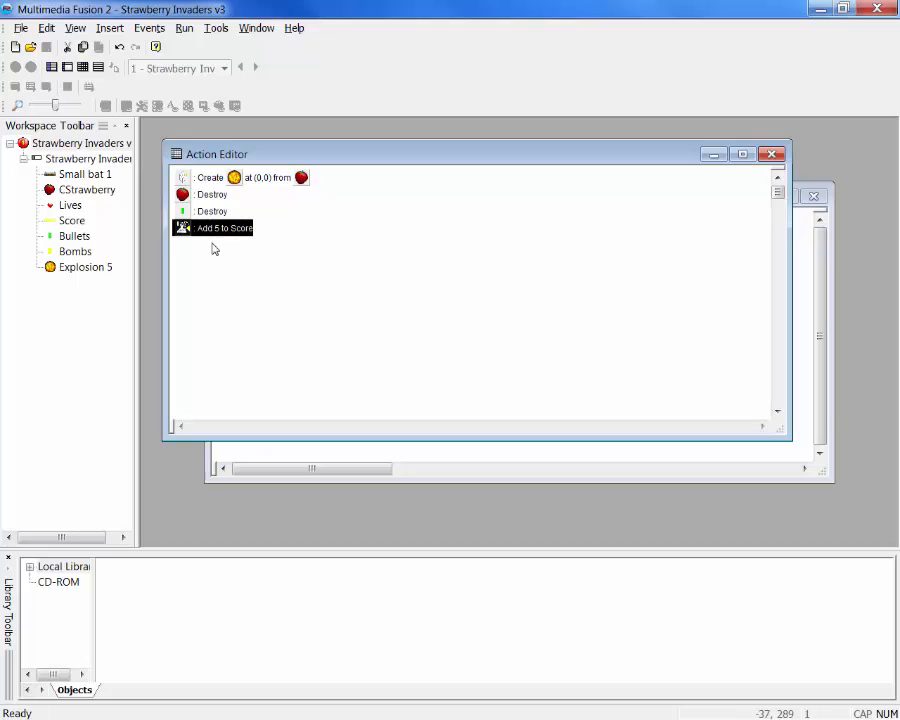
click(771, 155)
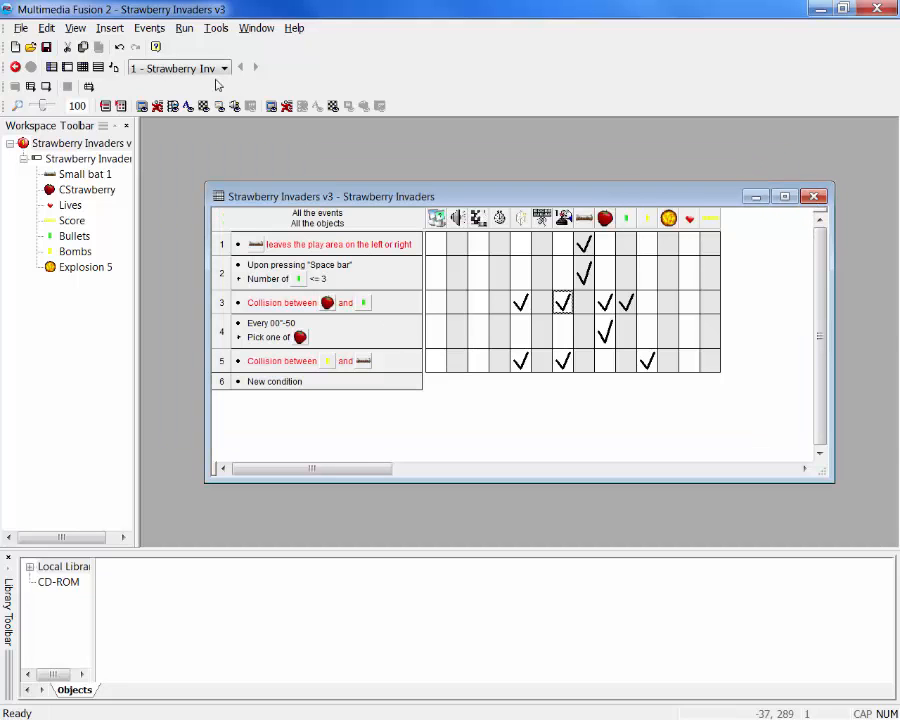
Run the application again, fire repeatedly at the strawberries to test the accumulating score, and close the game
click(183, 28)
click(205, 60)
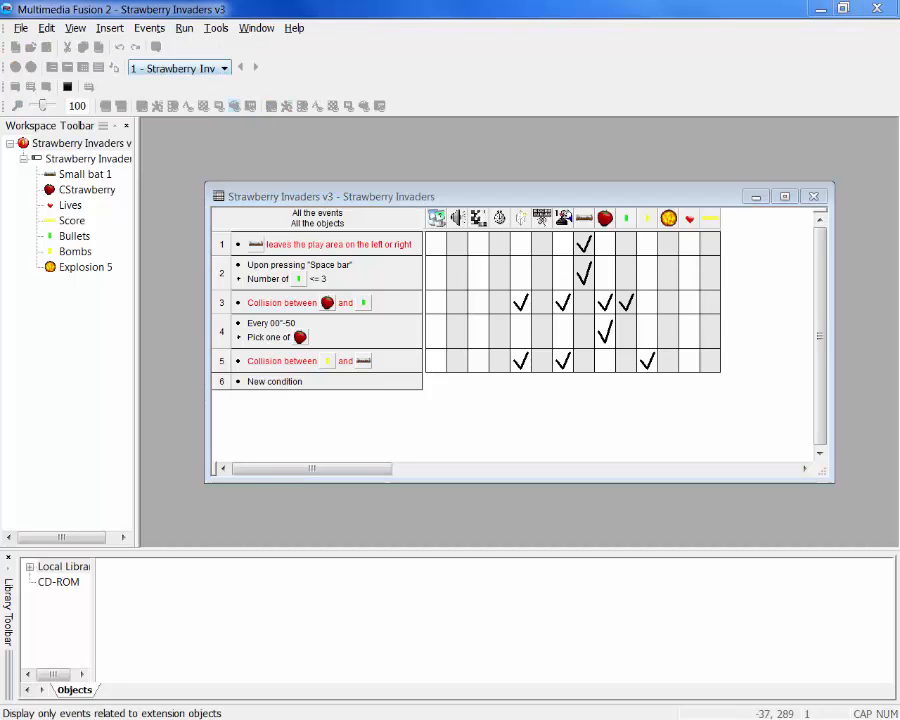
drag(0, 203, 426, 145)
key(space)
key(space)
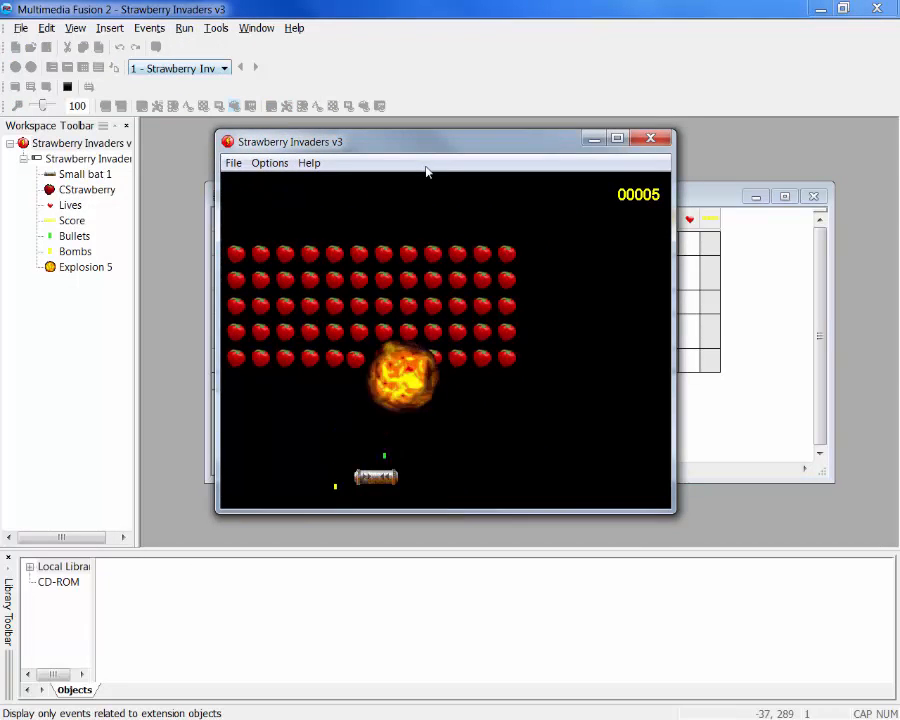
key(space)
key(space)
key(space)
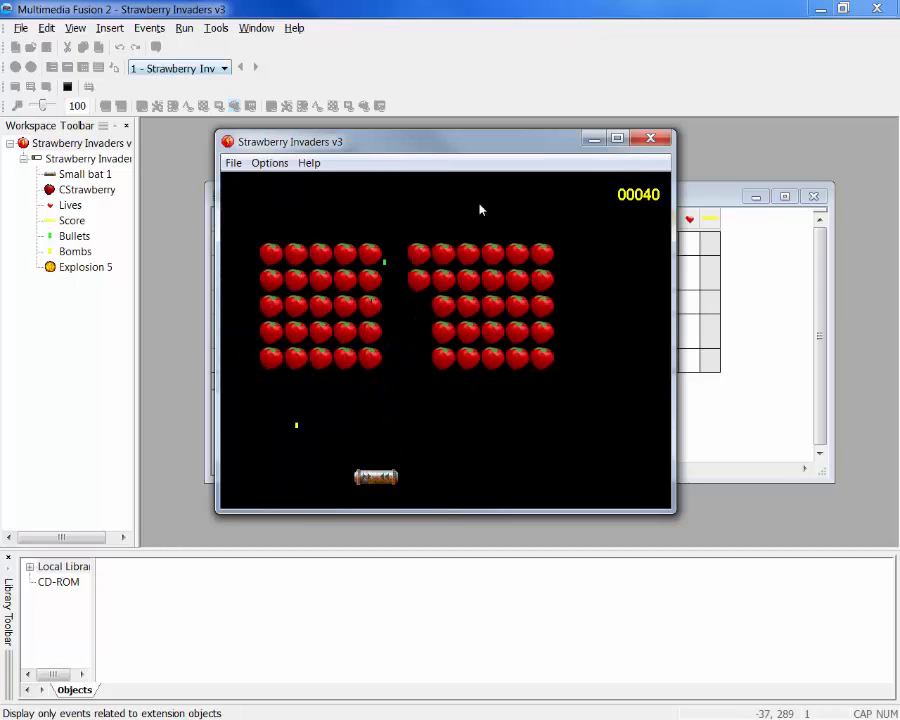
click(648, 142)
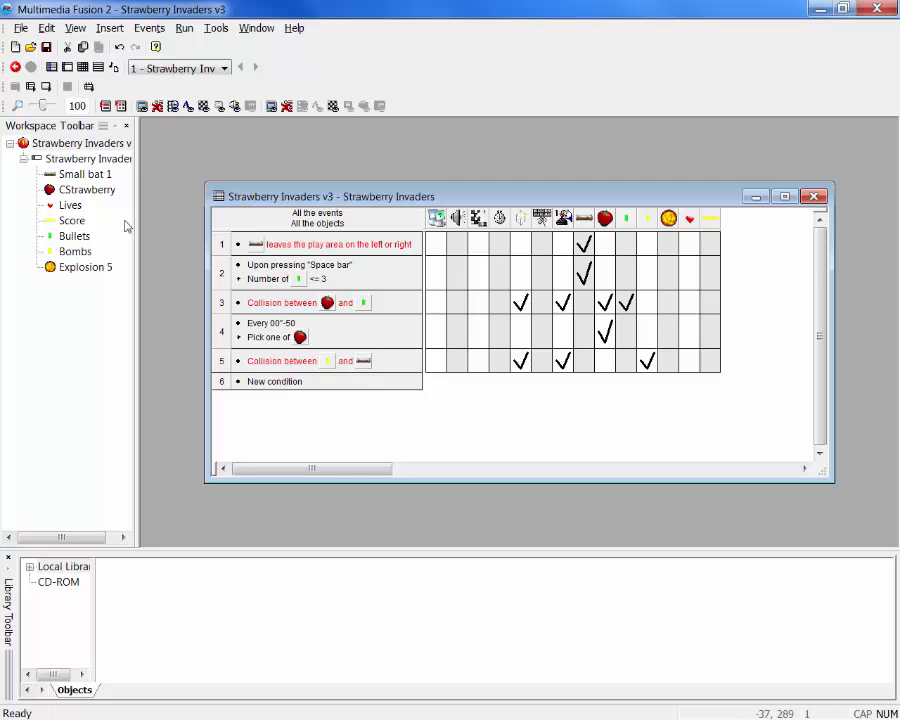
Set the application's initial number of lives to 5 in its runtime options and close the properties
right_click(60, 147)
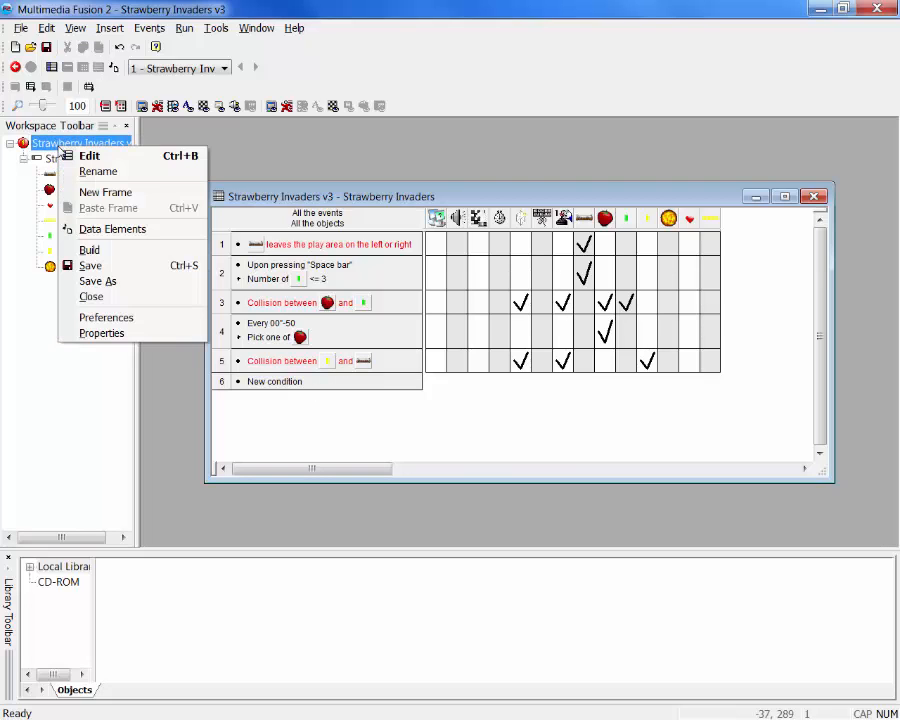
click(80, 331)
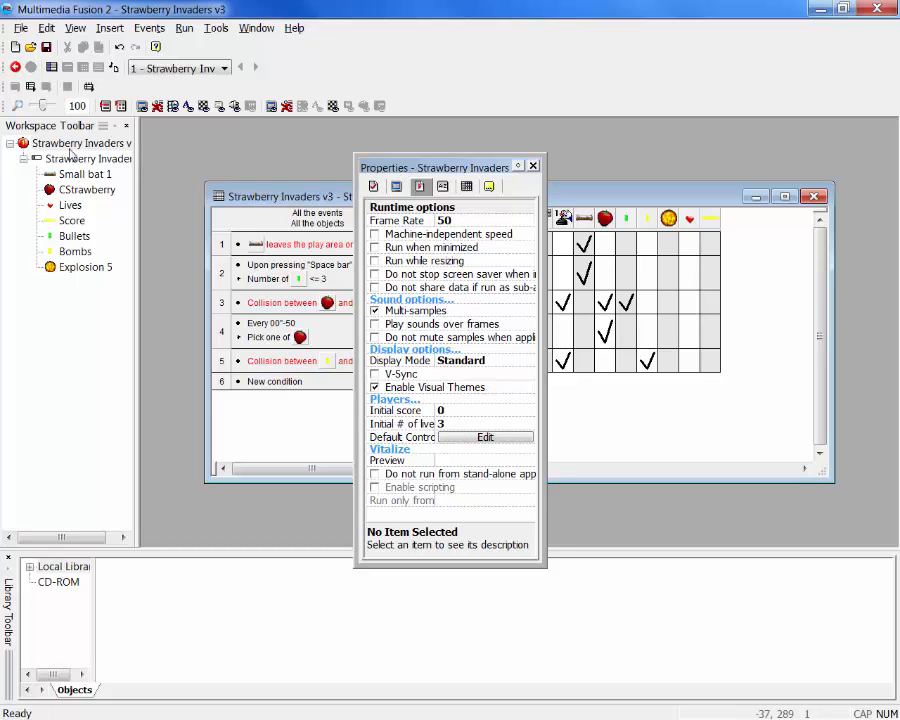
click(374, 187)
click(421, 187)
click(456, 423)
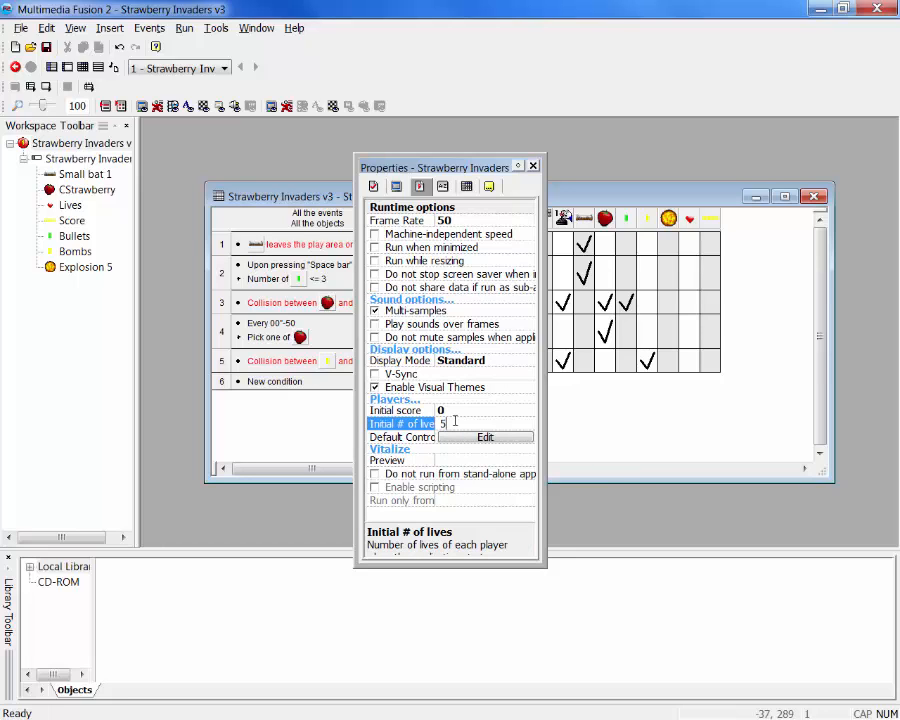
click(534, 166)
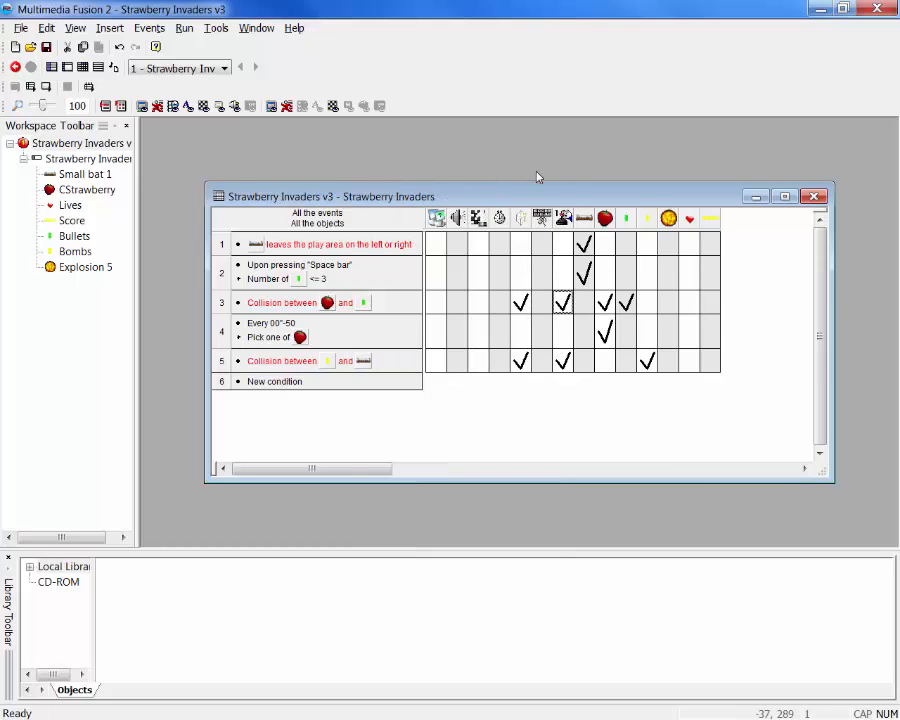
Run the application, move the bat and shoot strawberries until the lives run out, and close the game
click(184, 28)
click(204, 60)
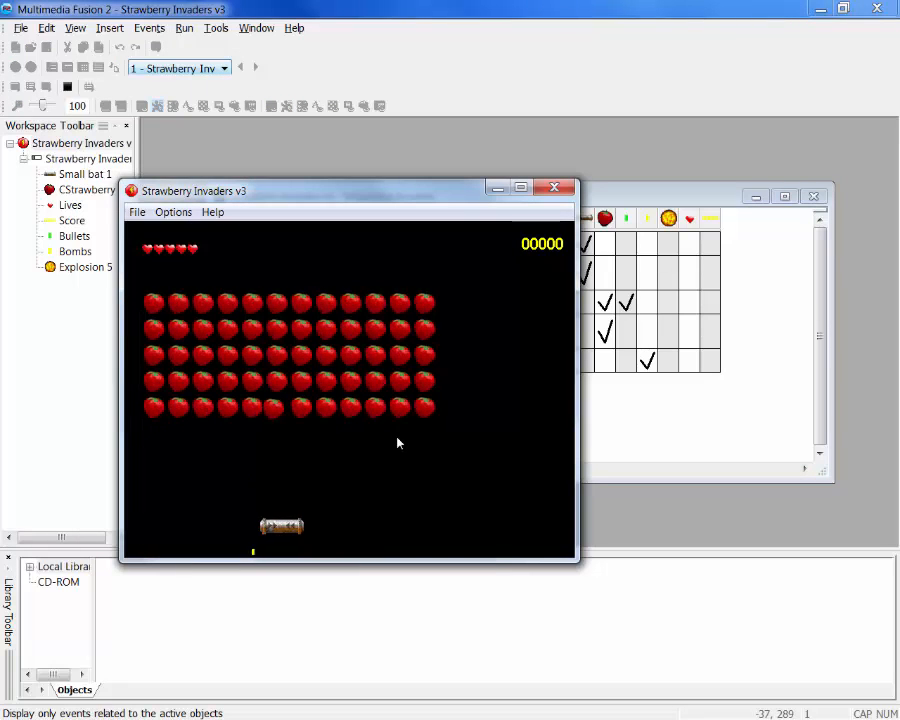
key(Right)
key(Right)
key(space)
key(space)
key(space)
key(space)
key(space)
key(space)
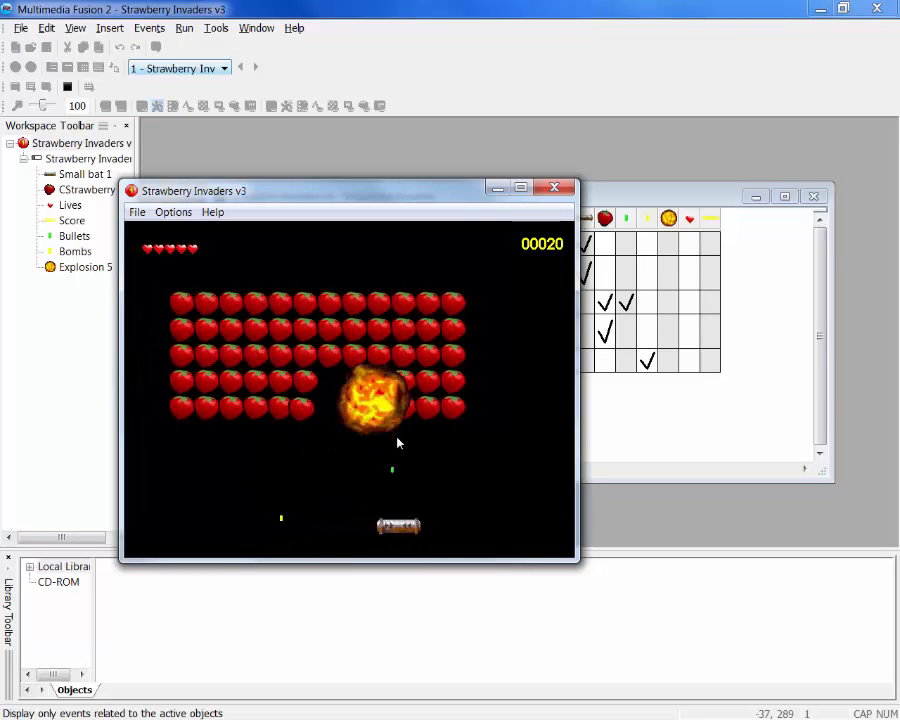
key(Left)
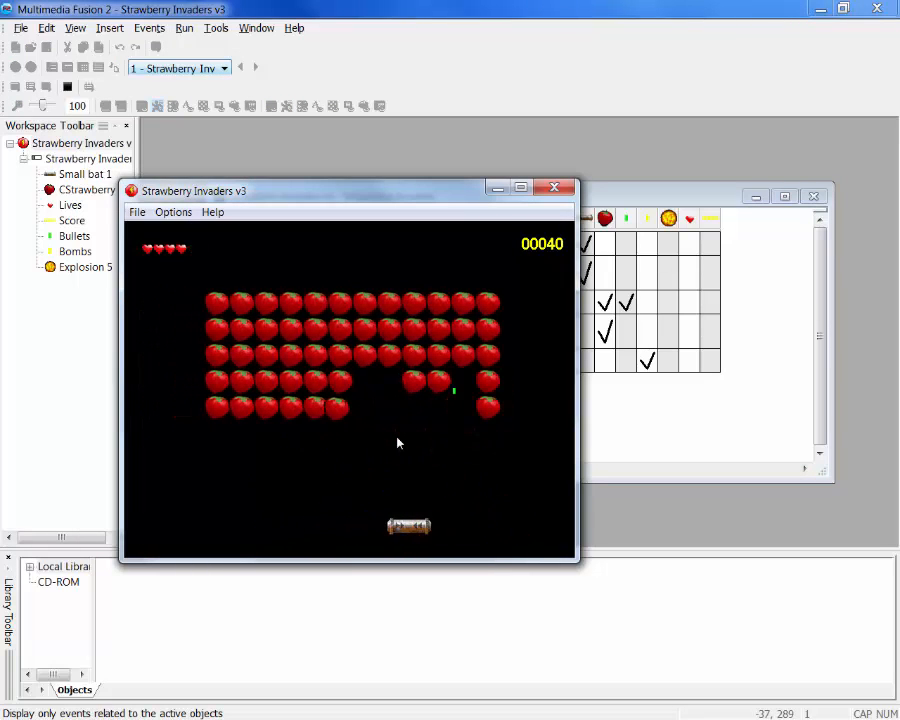
key(Left)
key(space)
key(space)
key(Right)
key(space)
key(space)
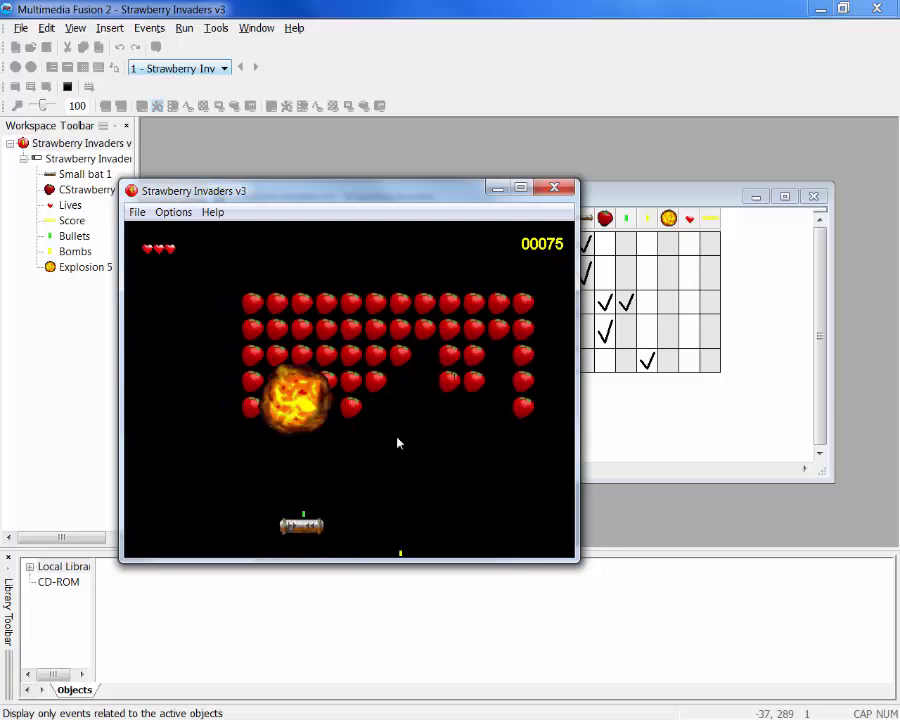
key(Left)
key(space)
key(space)
key(space)
key(space)
key(space)
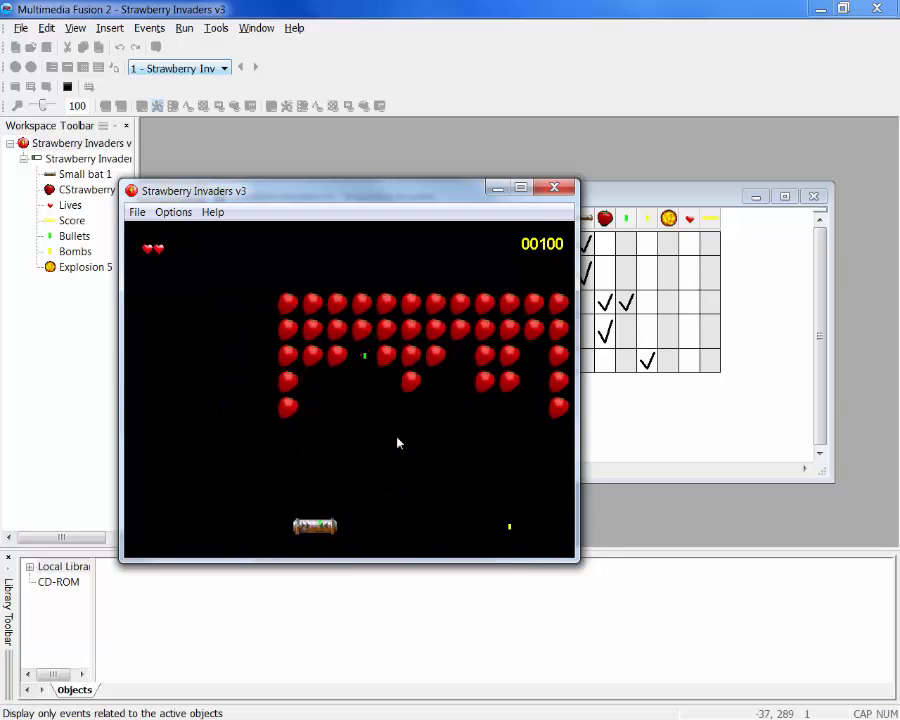
key(Left)
key(Right)
key(space)
key(Left)
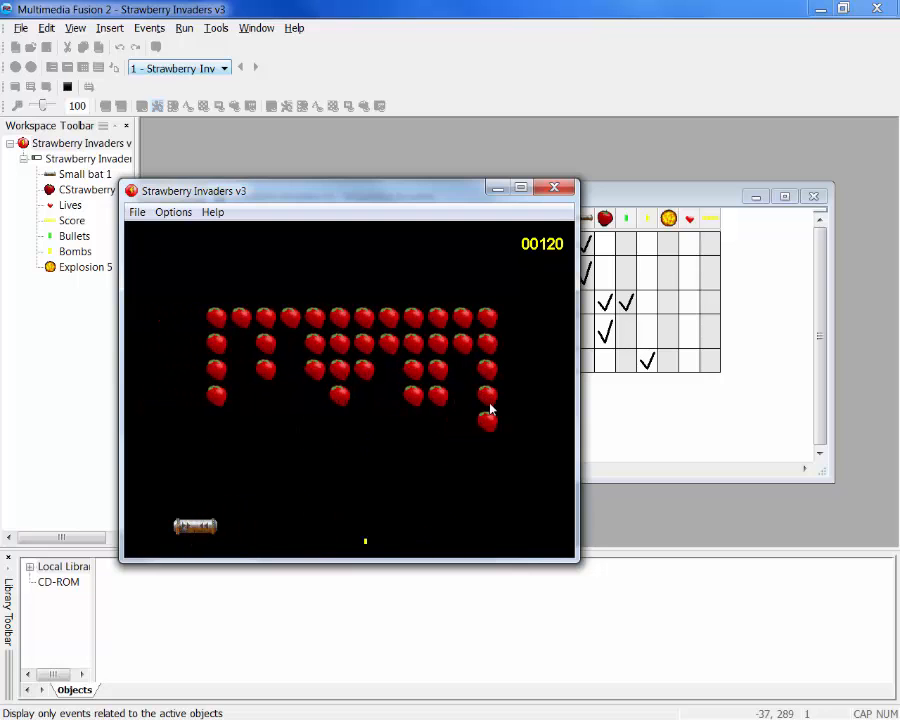
click(556, 187)
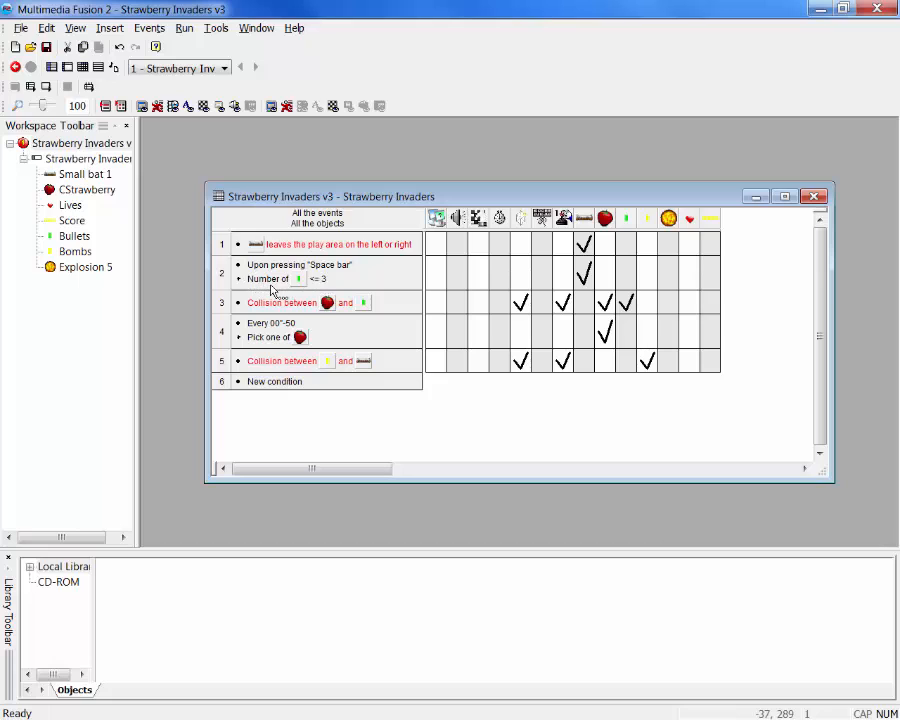
Delete the number of Bullets condition from the Space bar event
click(268, 288)
right_click(268, 287)
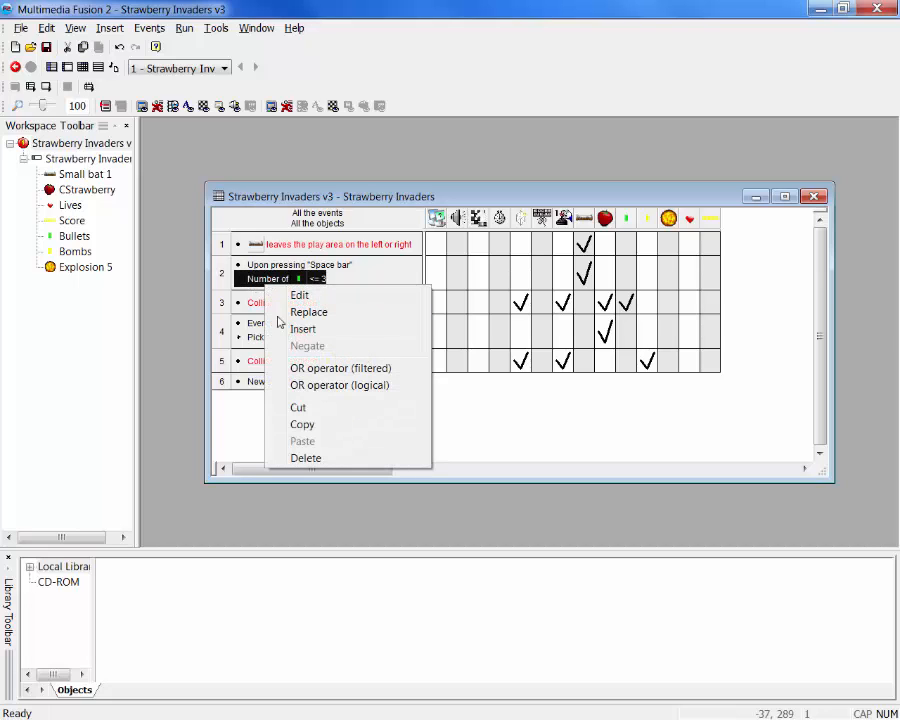
click(310, 461)
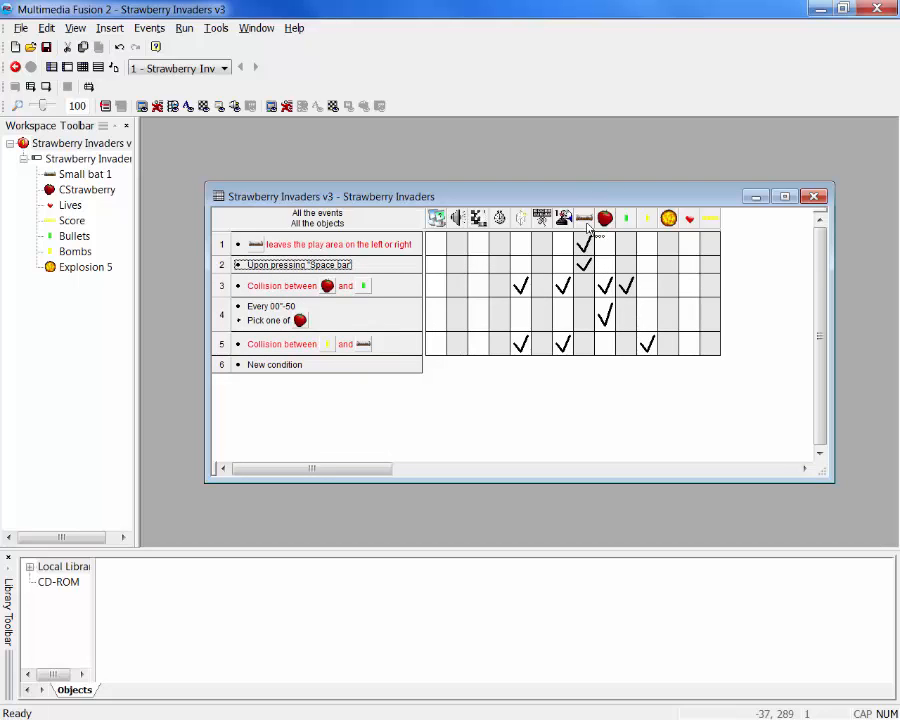
Insert a condition in the Space bar event requiring the number of Bullets objects to be lower or equal to 3
mouse_move(586, 262)
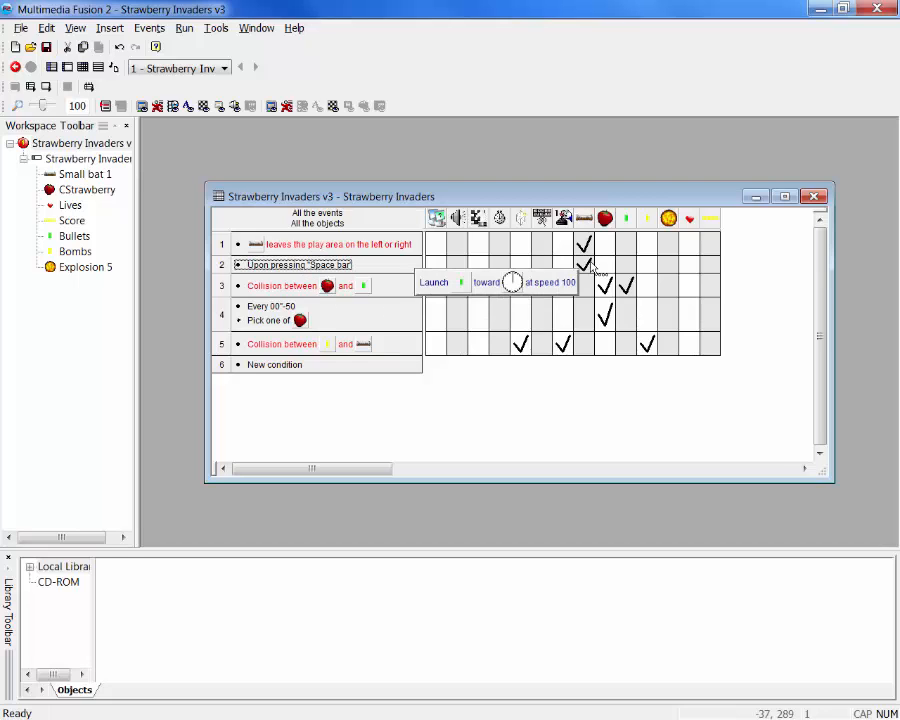
right_click(285, 271)
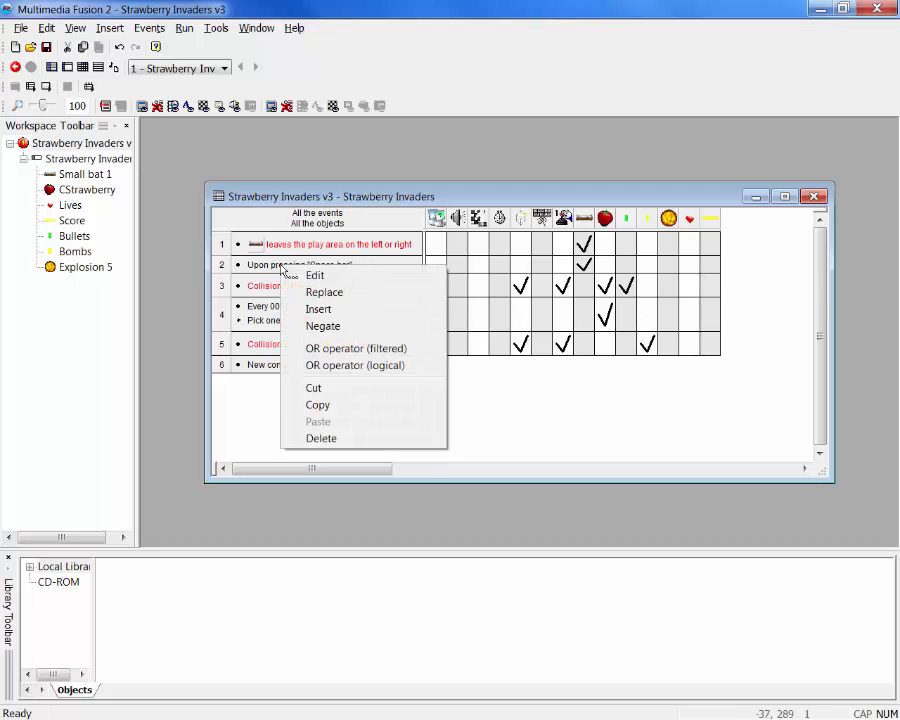
click(319, 312)
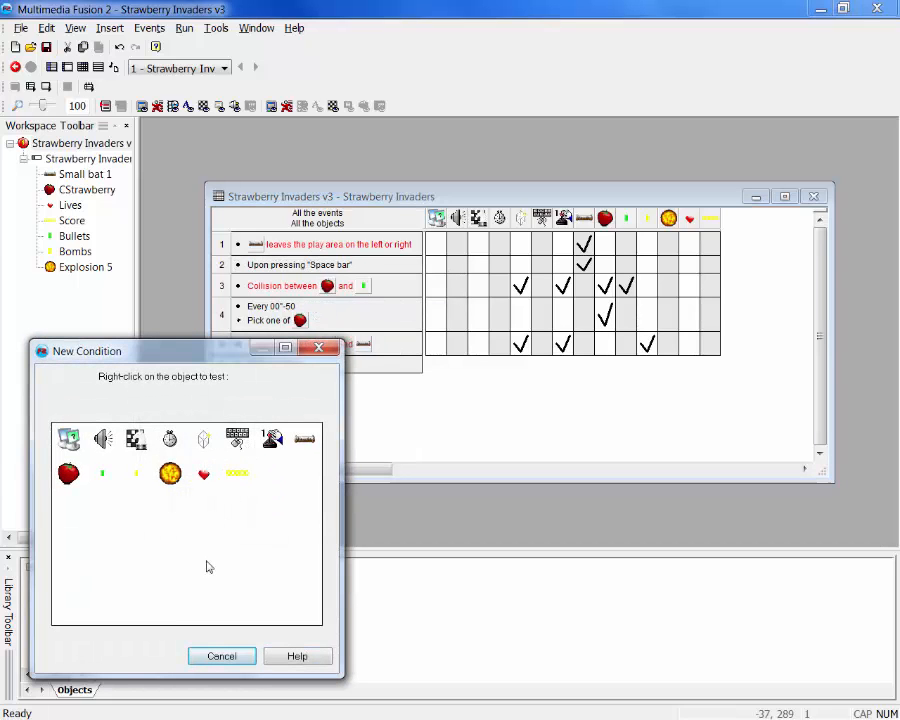
right_click(110, 487)
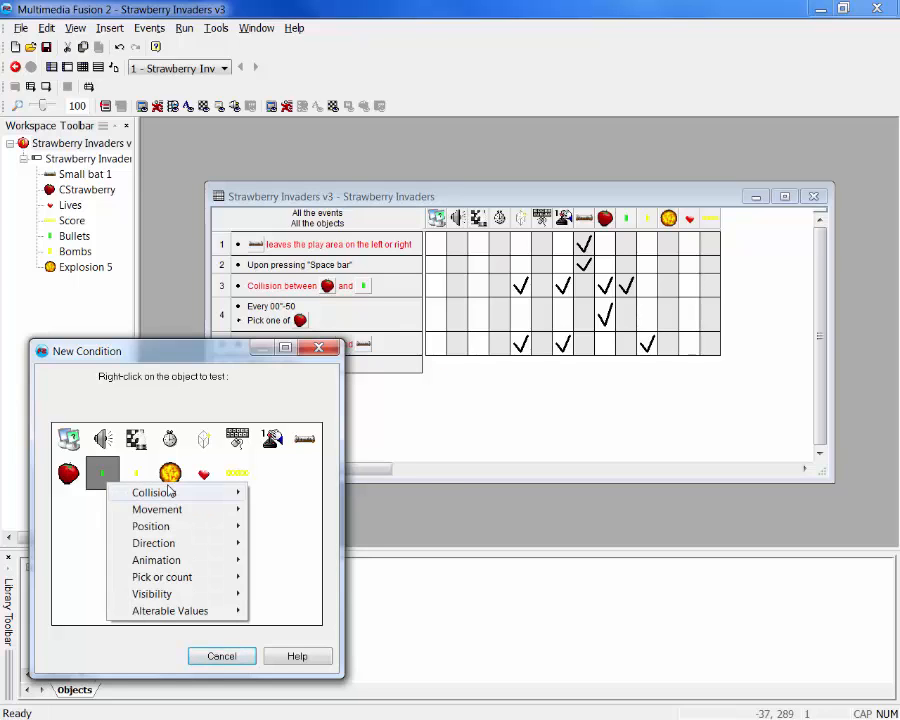
mouse_move(165, 584)
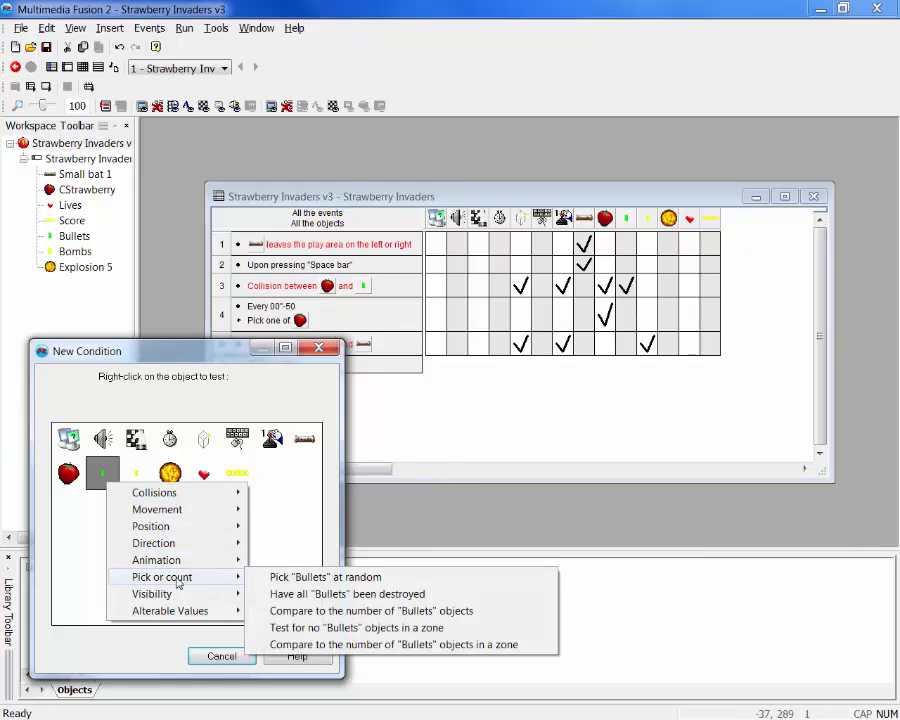
click(294, 612)
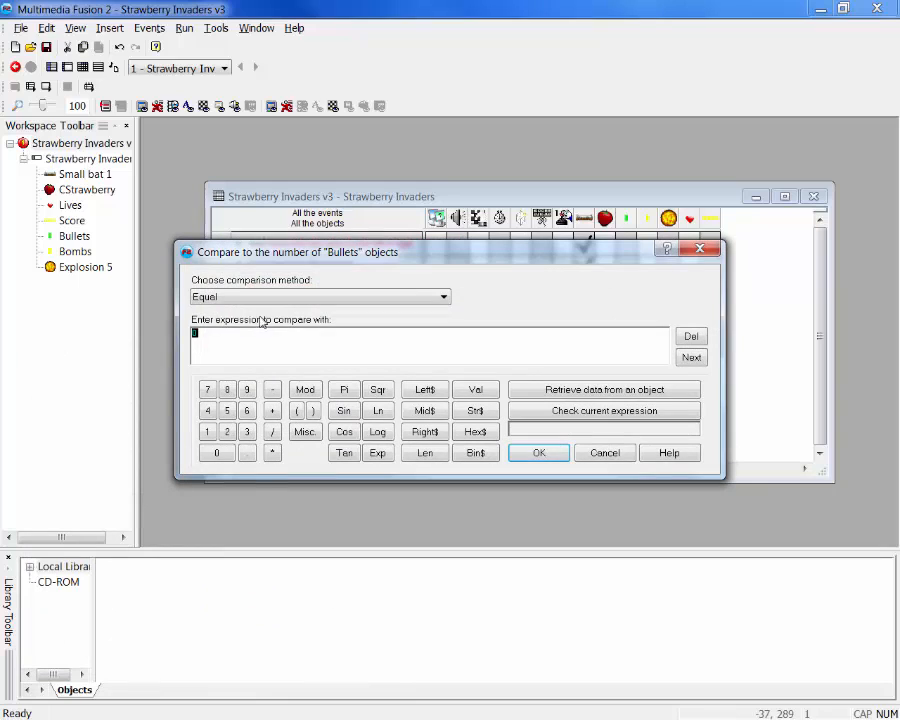
click(263, 298)
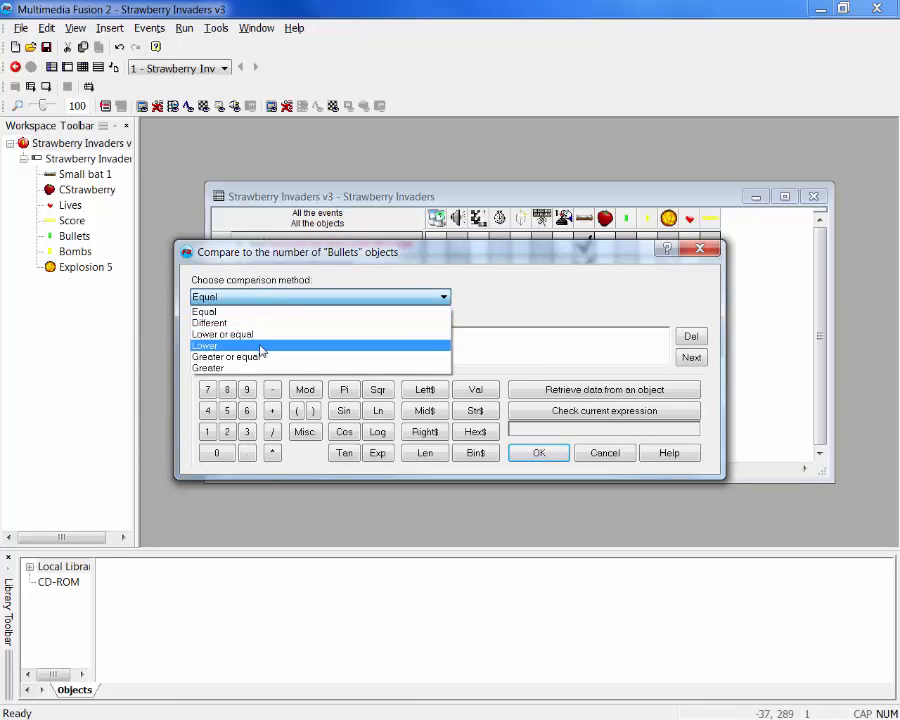
click(258, 336)
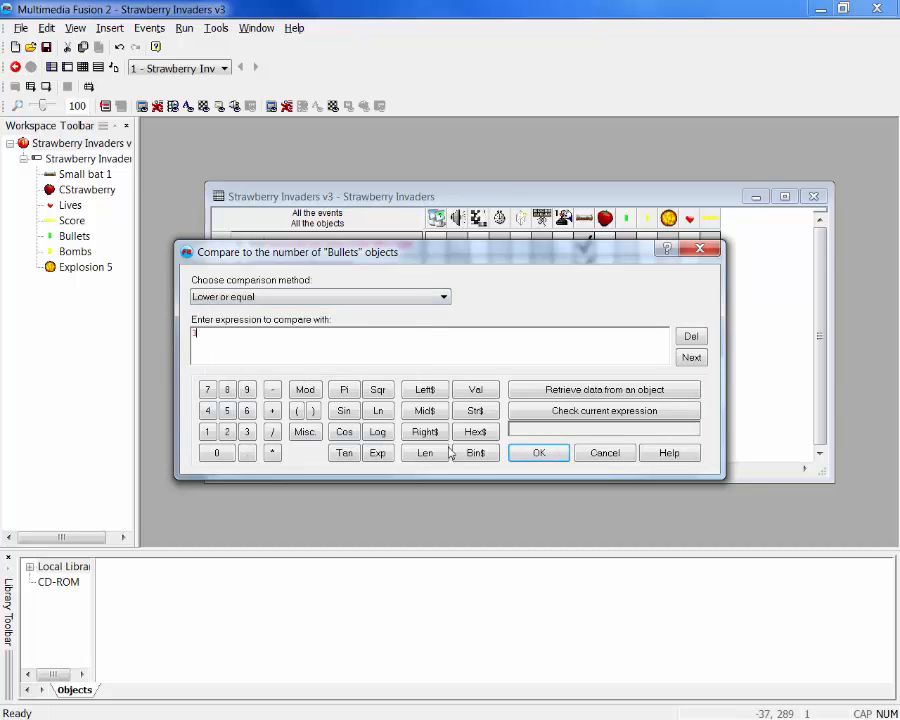
click(537, 453)
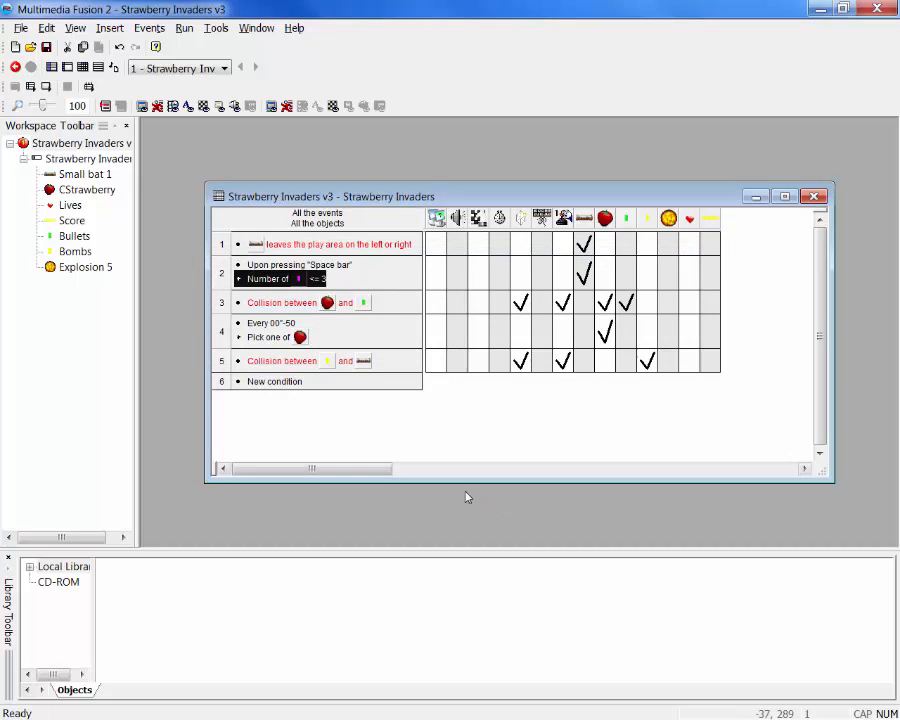
Run the application, move the bat and fire repeatedly to test the bullet limit, and reposition the game window
click(186, 28)
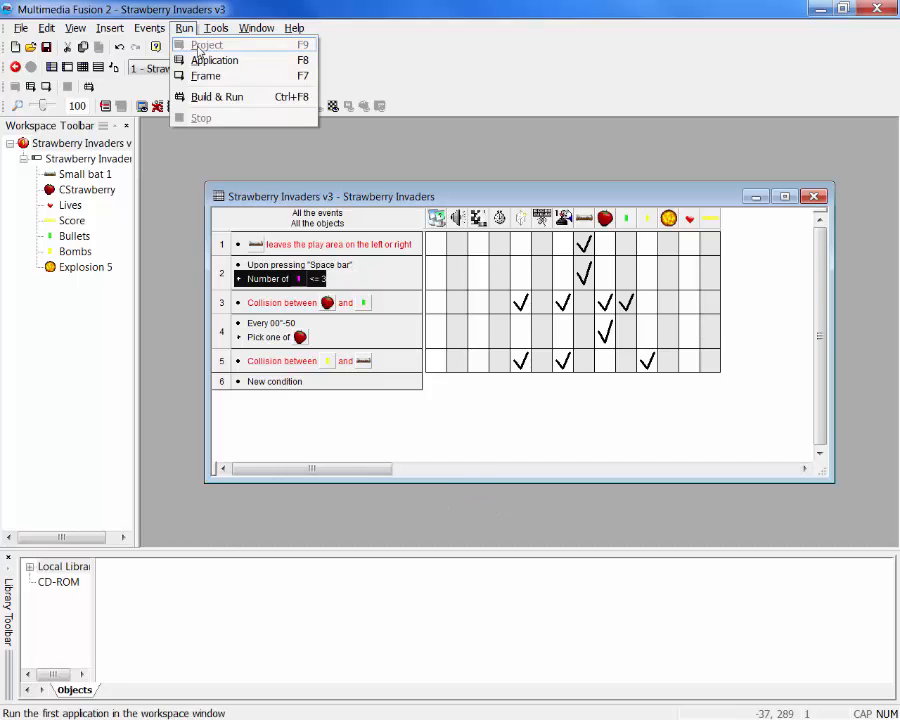
click(200, 61)
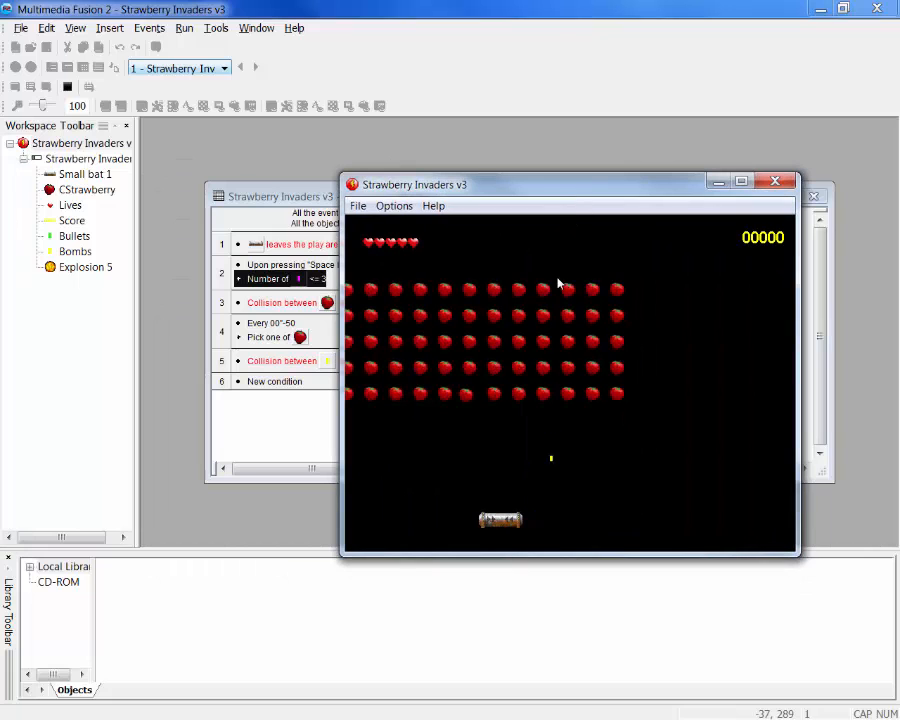
key(Left)
key(space)
key(space)
key(space)
key(space)
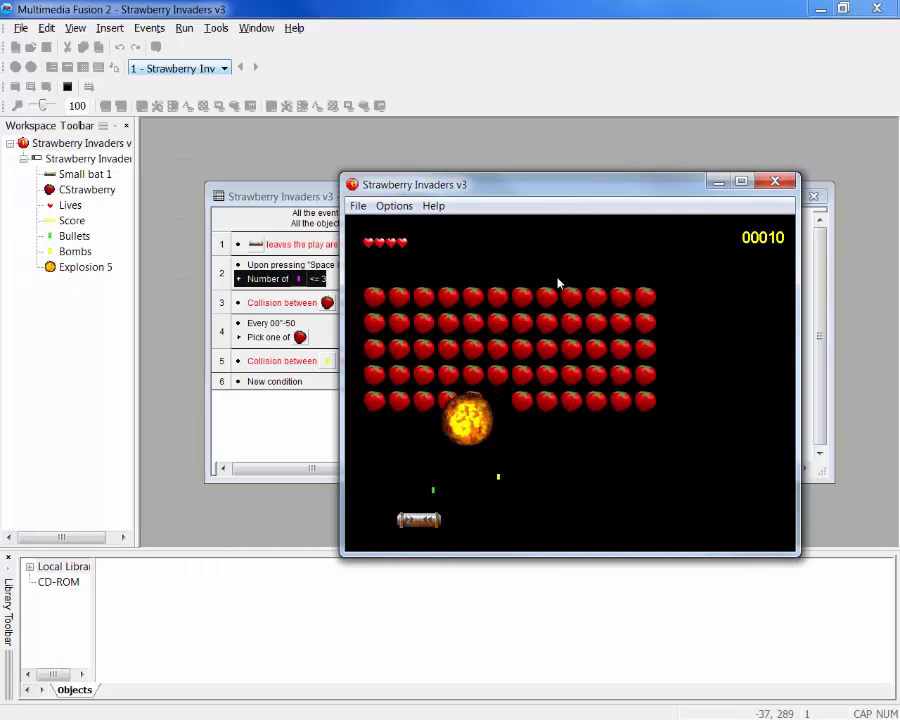
key(Left)
key(space)
key(Right)
key(space)
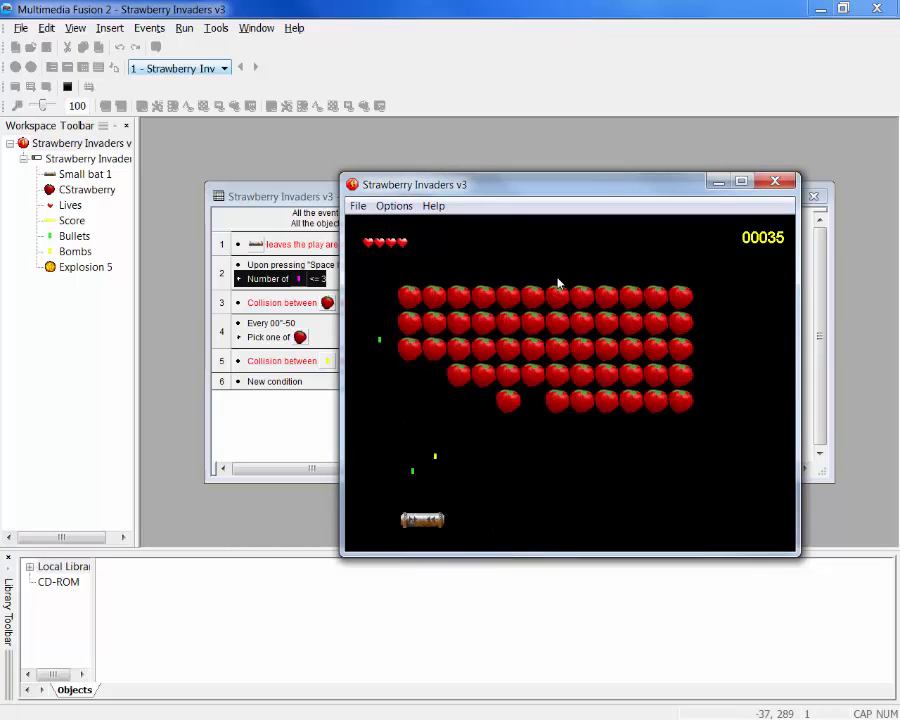
key(Left)
key(space)
key(space)
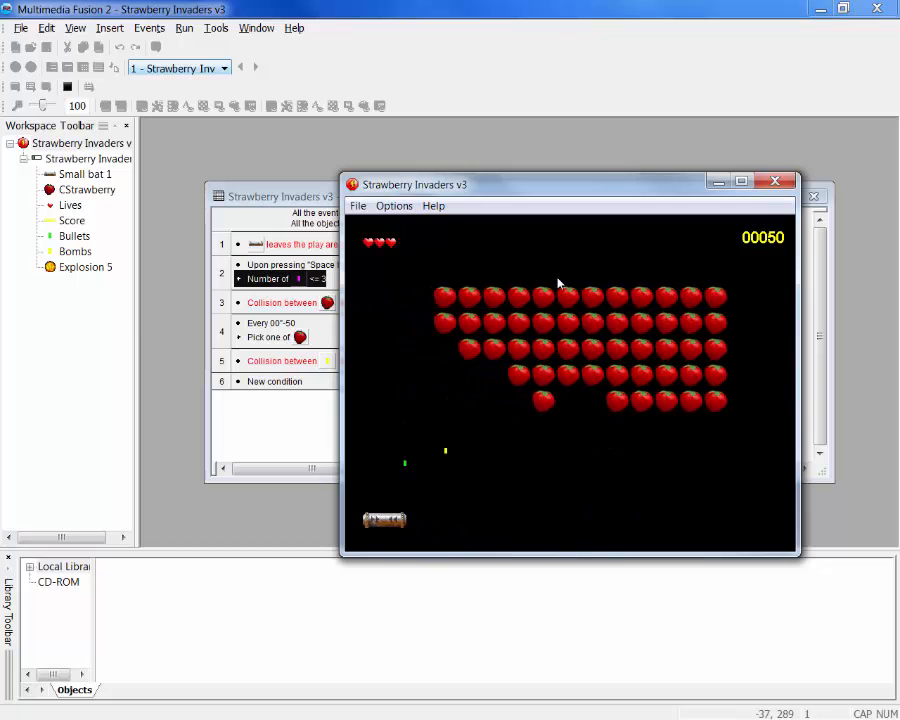
key(space)
key(space)
key(space)
key(space)
key(space)
key(space)
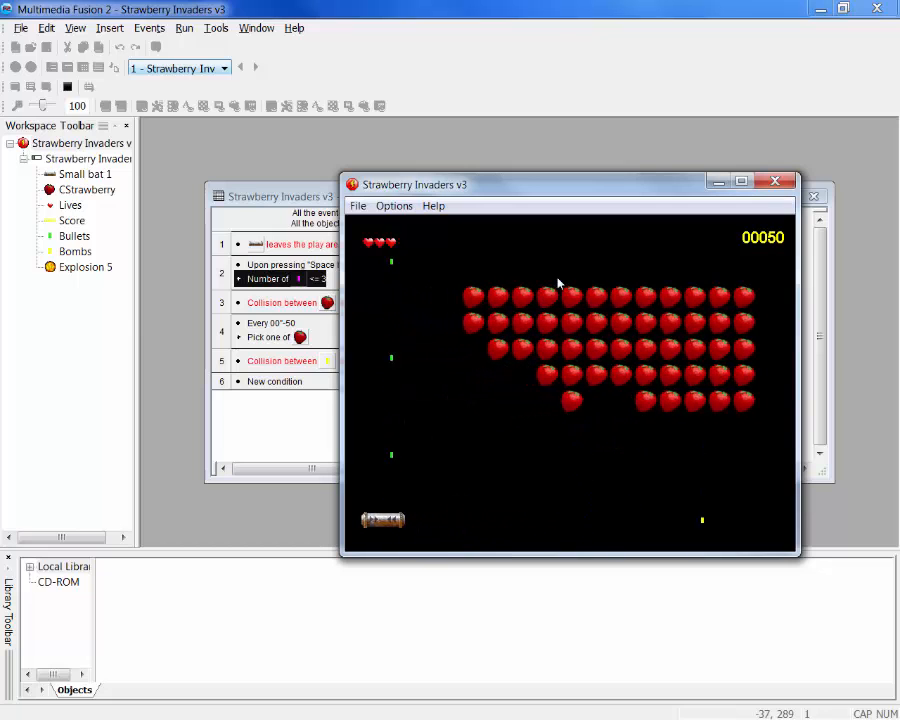
key(space)
key(space)
key(space)
key(space)
key(space)
key(space)
key(space)
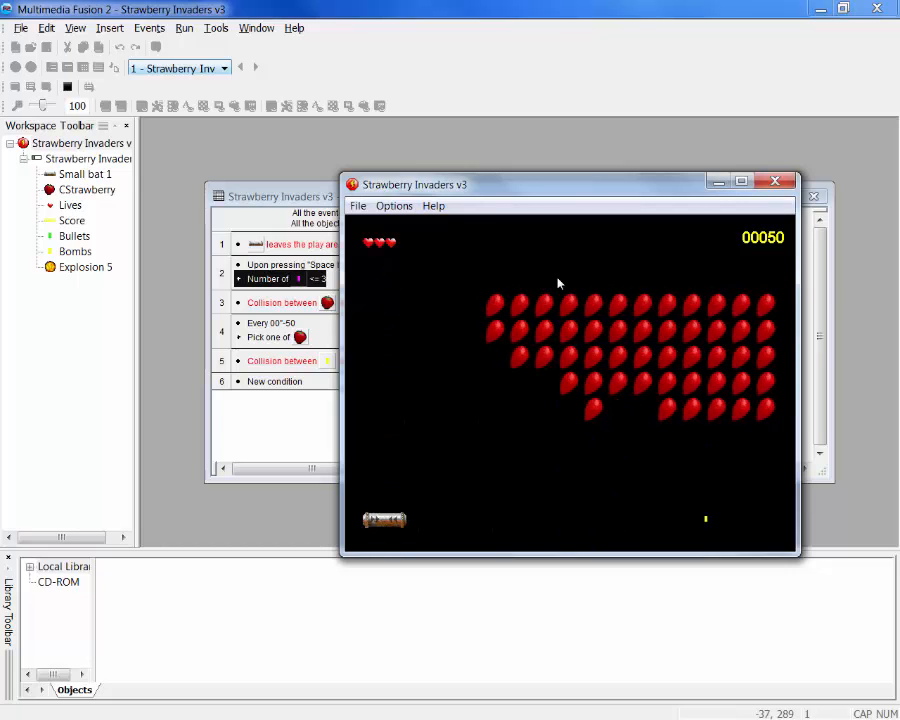
key(Right)
key(Right)
key(space)
key(space)
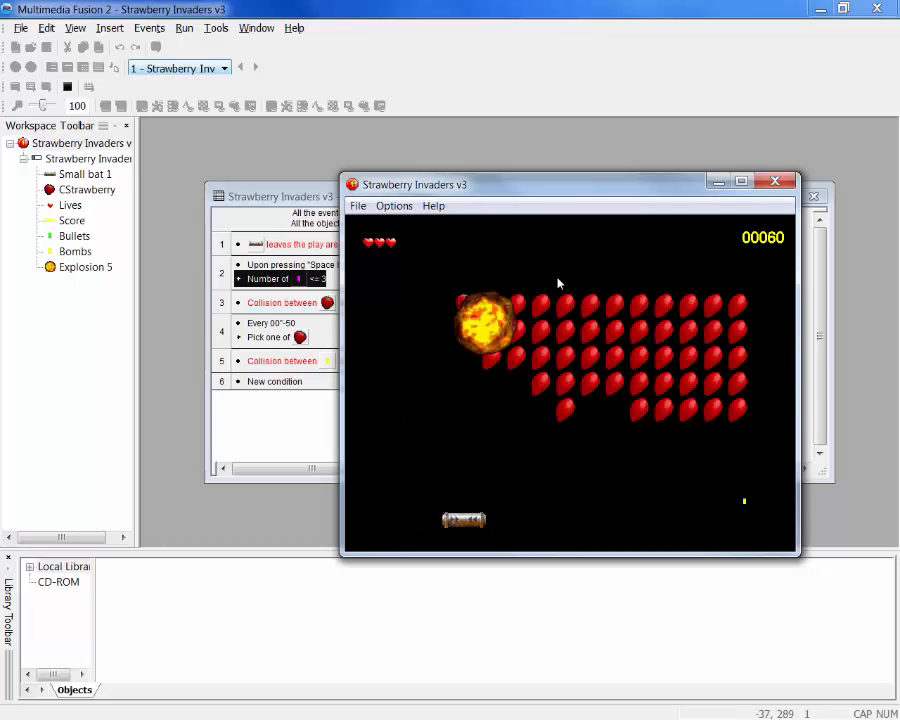
key(Left)
key(space)
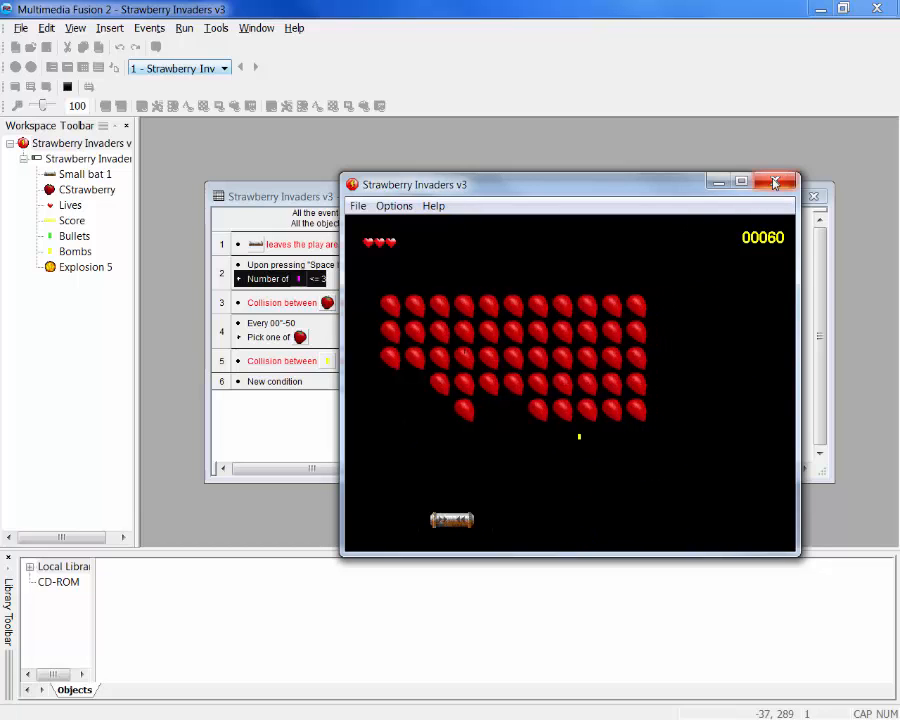
drag(661, 194, 649, 204)
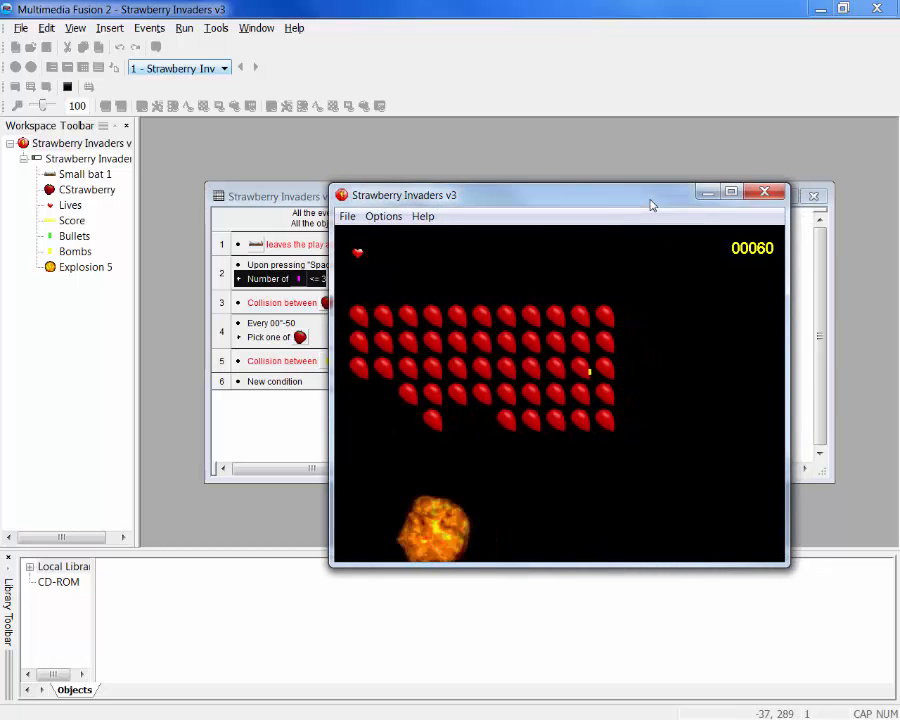